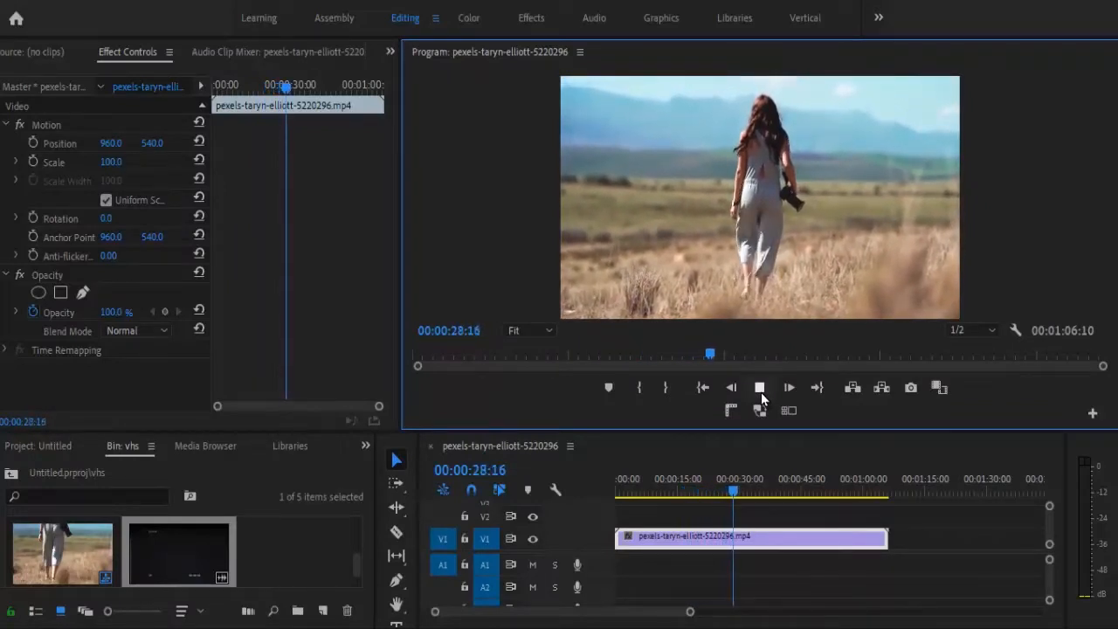
# Step: Create a 1920 × 1080, 25.00 fps adjustment layer and place it on V2 across the full length of the footage clip
pyautogui.click(760, 391)
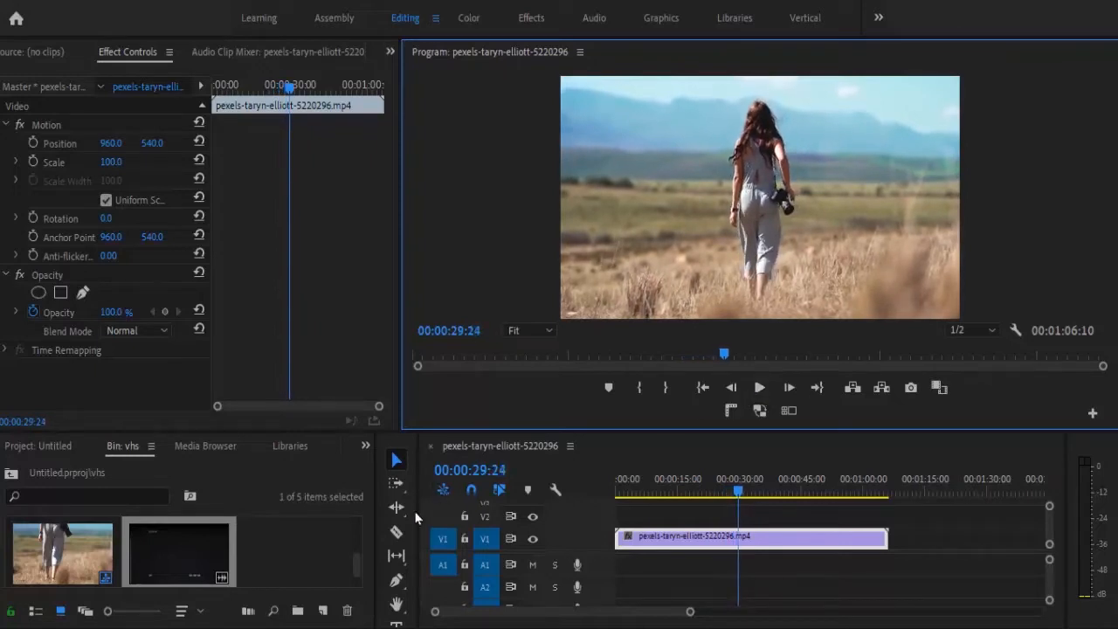
pyautogui.click(323, 612)
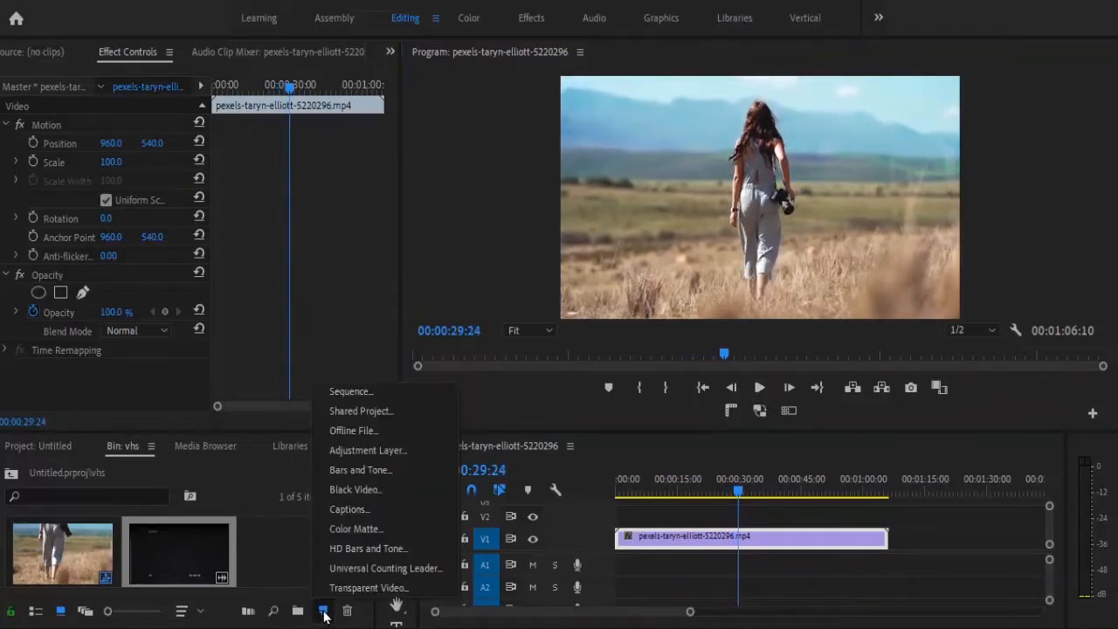
pyautogui.click(378, 450)
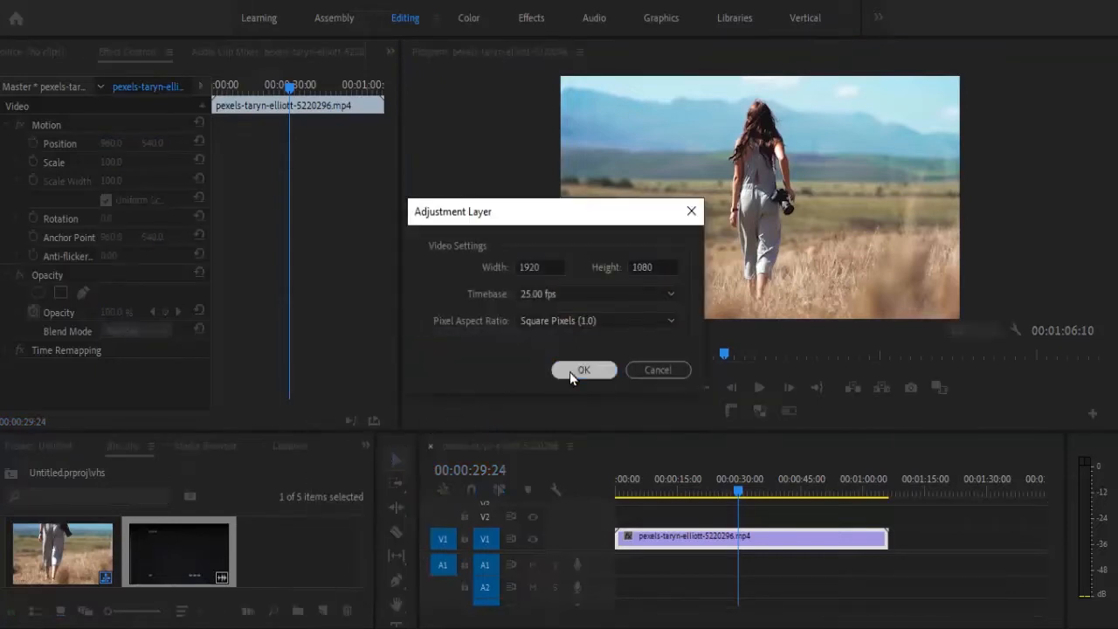
pyautogui.click(581, 370)
pyautogui.moveTo(261, 548); pyautogui.dragTo(894, 531)
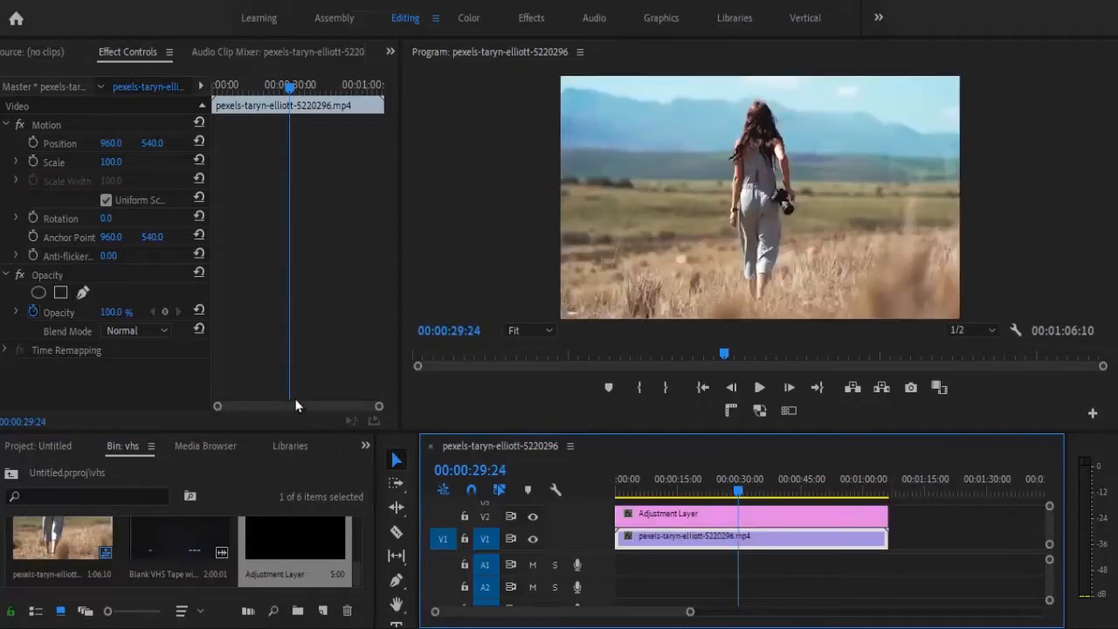
# Step: Search the effects for "wave warp" and apply the Wave Warp effect to the adjustment layer on V2
pyautogui.click(364, 447)
pyautogui.click(390, 560)
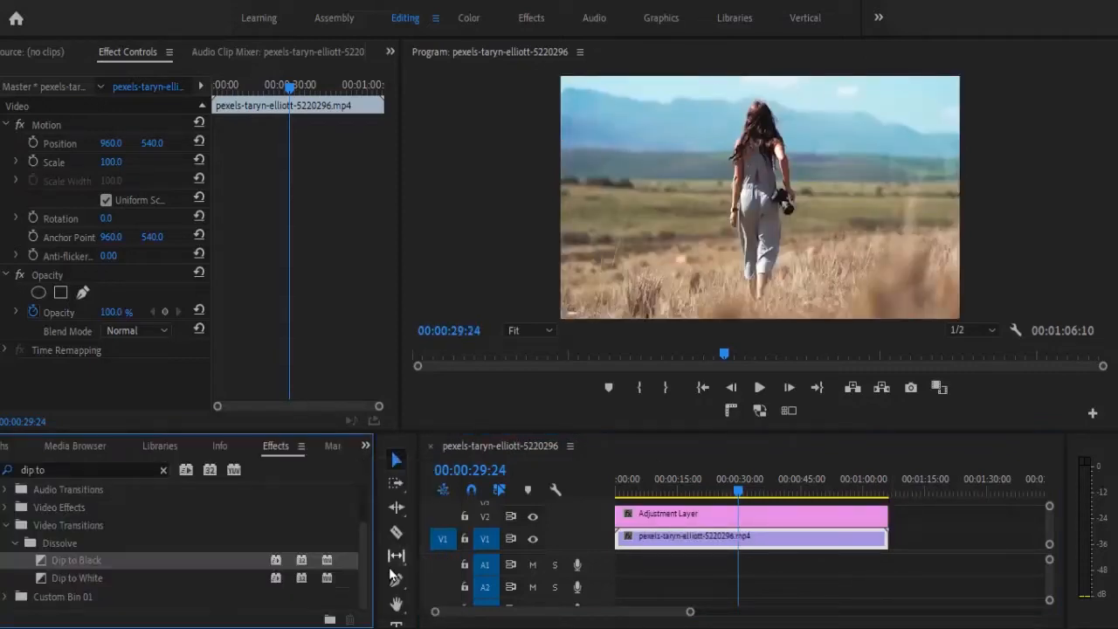
pyautogui.click(104, 469)
pyautogui.write('wave wa')
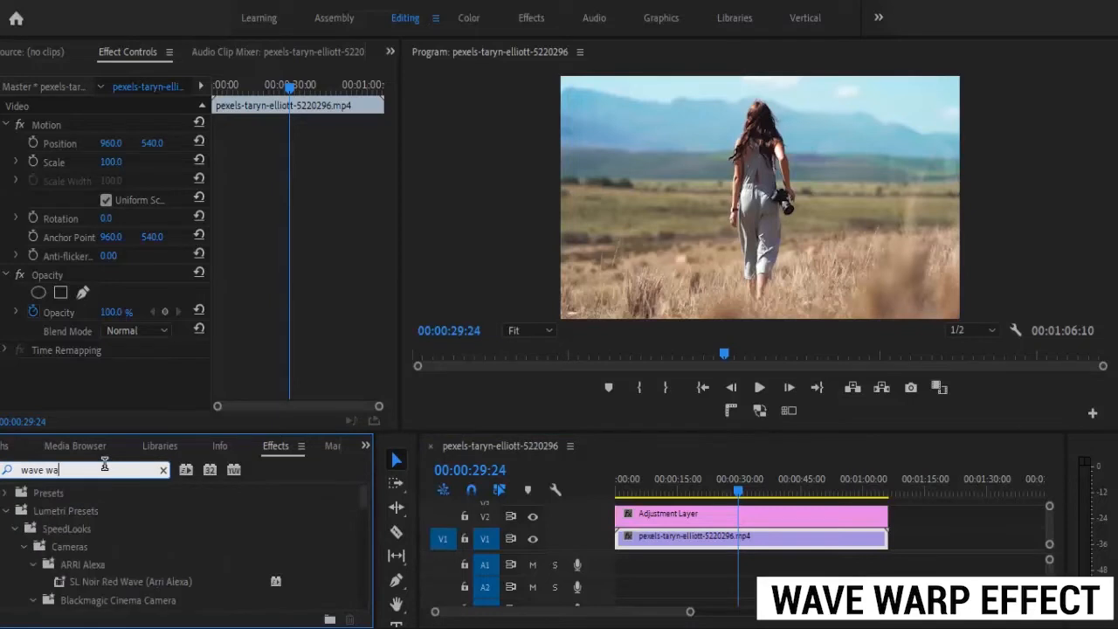
pyautogui.write('rp')
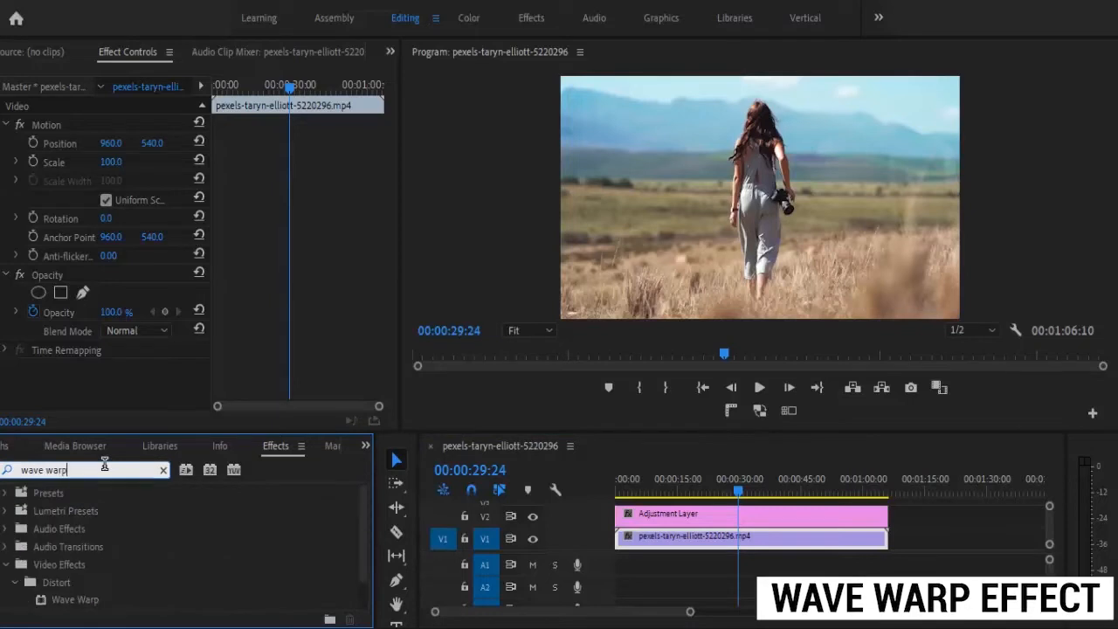
pyautogui.click(79, 609)
pyautogui.moveTo(474, 491); pyautogui.dragTo(621, 519)
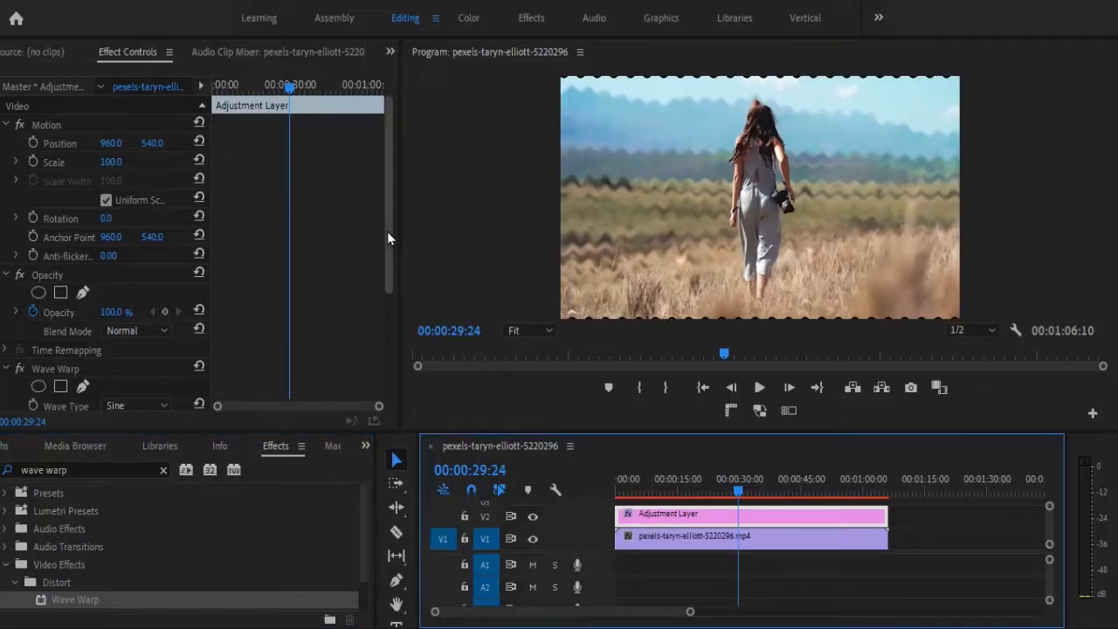
# Step: Set the adjustment layer's Wave Warp wave type to Square and its direction to 0°
pyautogui.moveTo(387, 231); pyautogui.dragTo(383, 365)
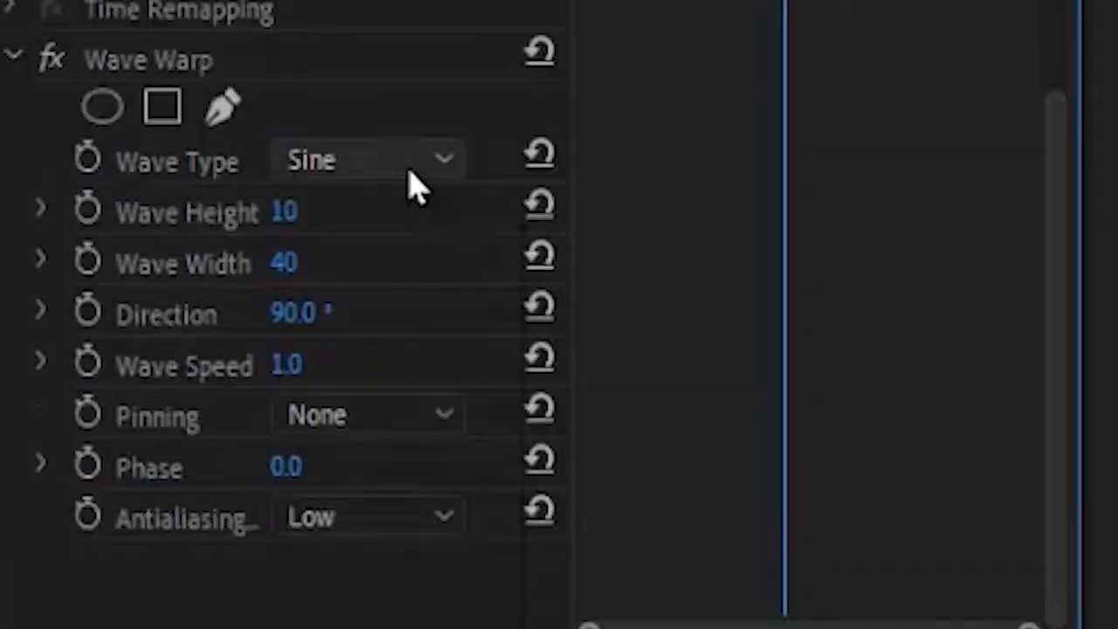
pyautogui.click(411, 186)
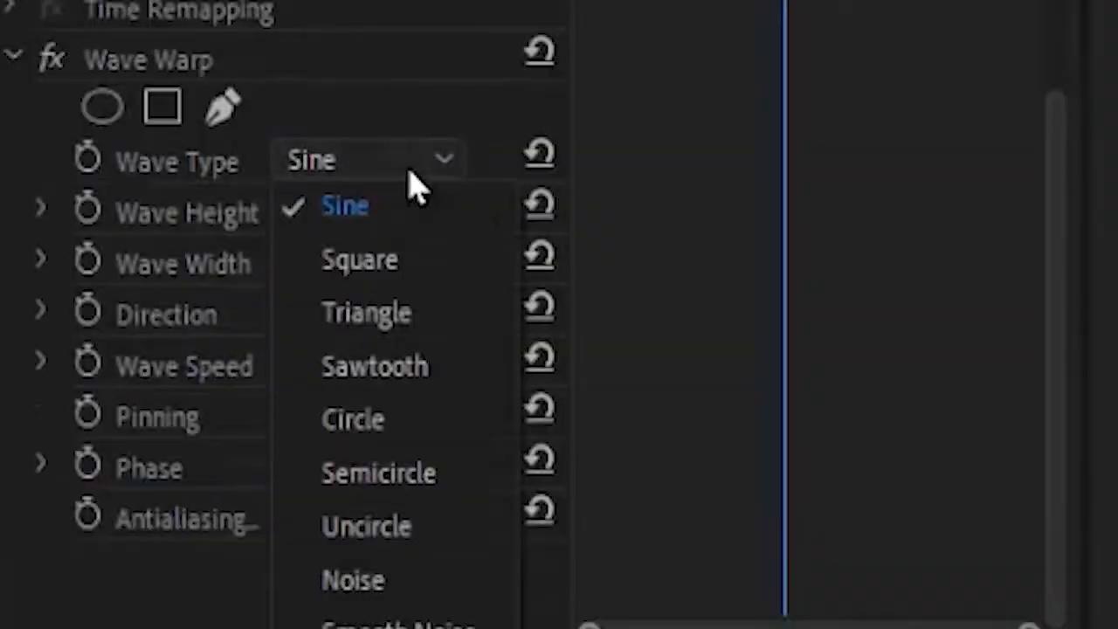
pyautogui.click(399, 254)
pyautogui.click(276, 311)
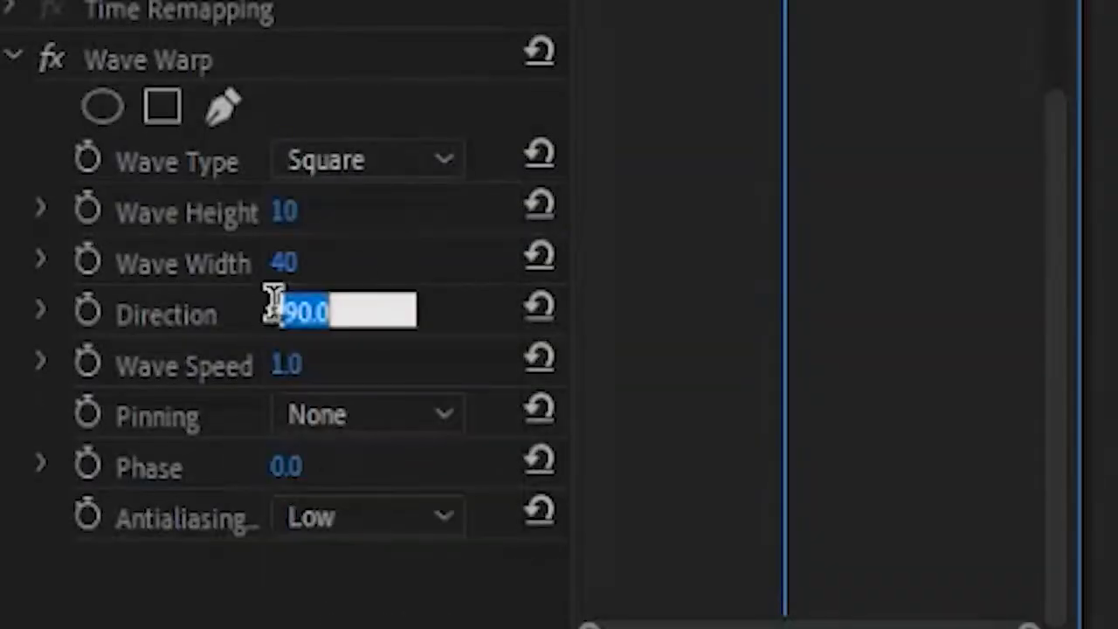
pyautogui.write('0')
pyautogui.press('Return')
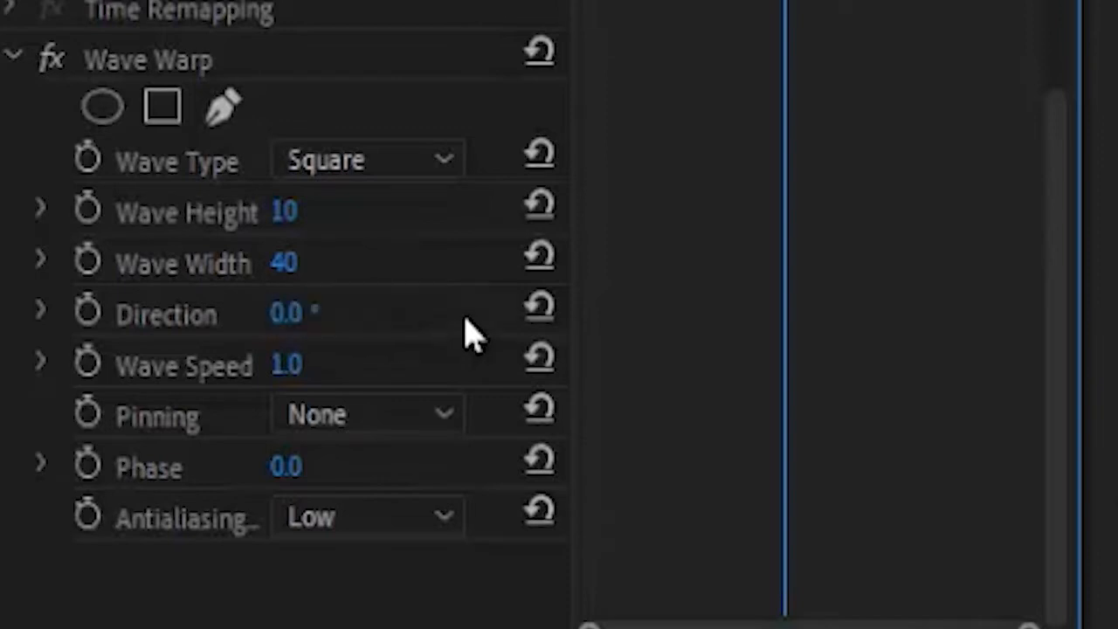
# Step: Increase the Wave Warp wave width to 685
pyautogui.moveTo(284, 266); pyautogui.dragTo(542, 4)
pyautogui.moveTo(294, 259); pyautogui.dragTo(515, 35)
pyautogui.moveTo(294, 270); pyautogui.dragTo(537, 17)
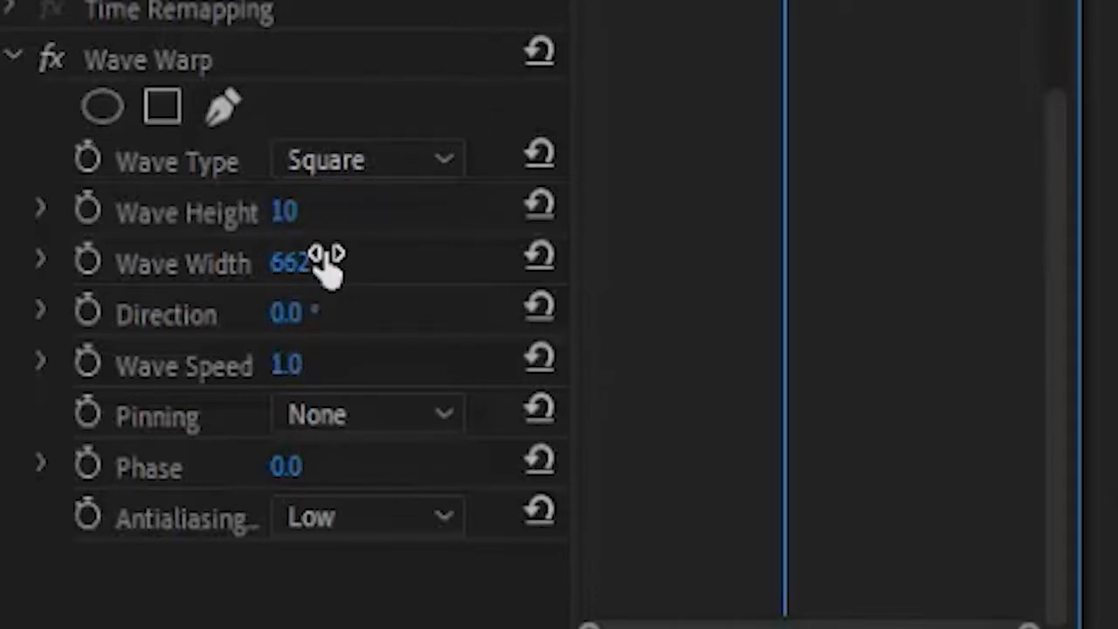
pyautogui.moveTo(279, 259); pyautogui.dragTo(316, 220)
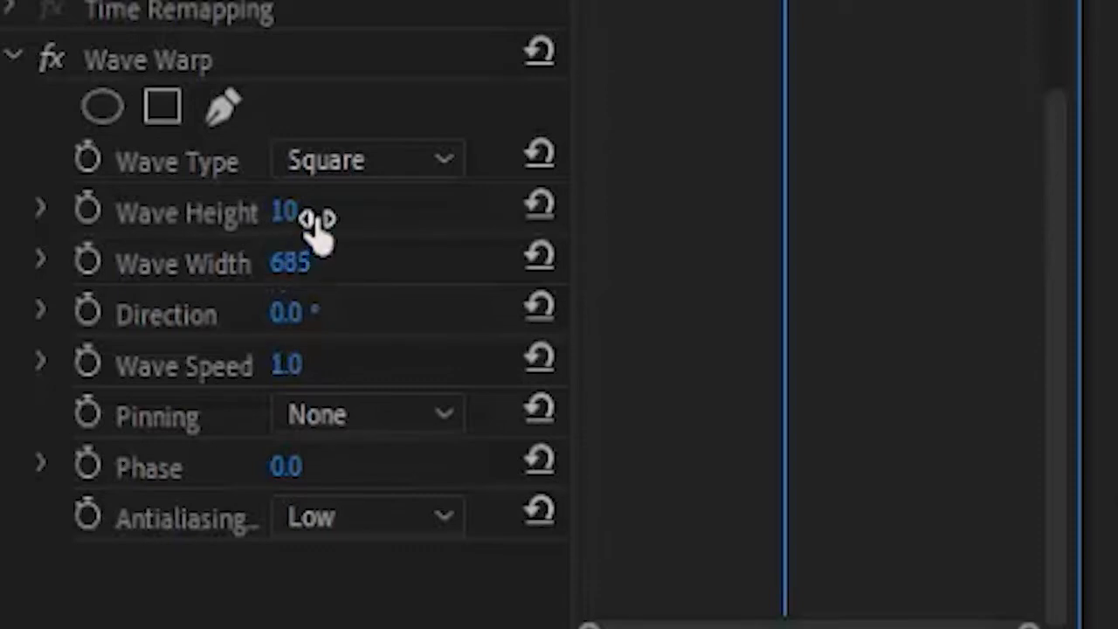
# Step: Set the Wave Warp wave speed to 0.1 and pinning to All Edges, and play back the sequence to check it
pyautogui.click(287, 363)
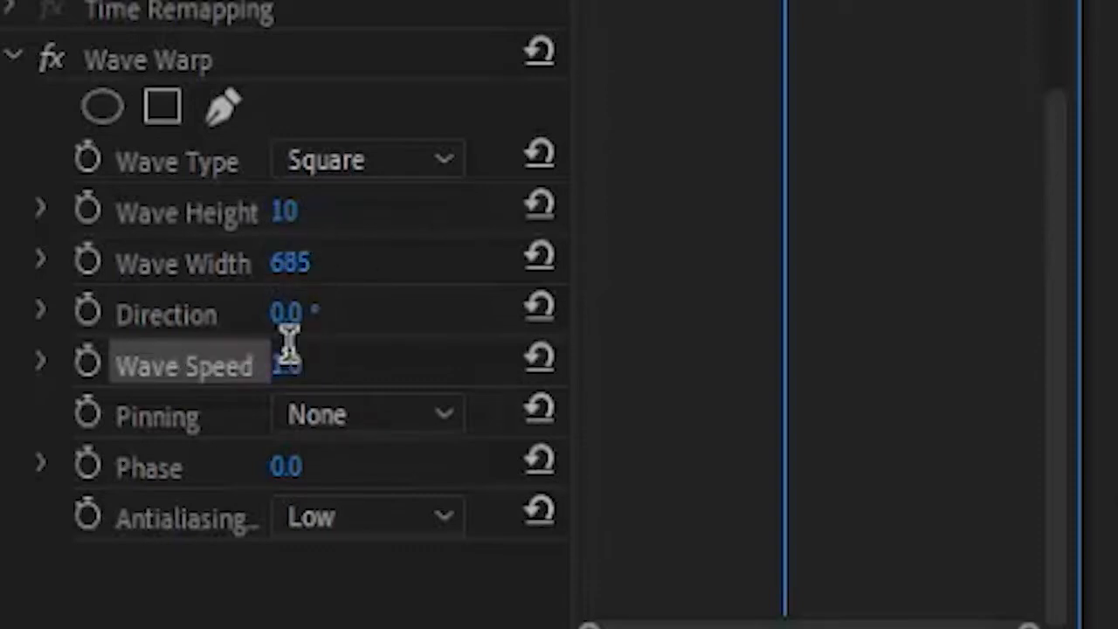
pyautogui.write('6')
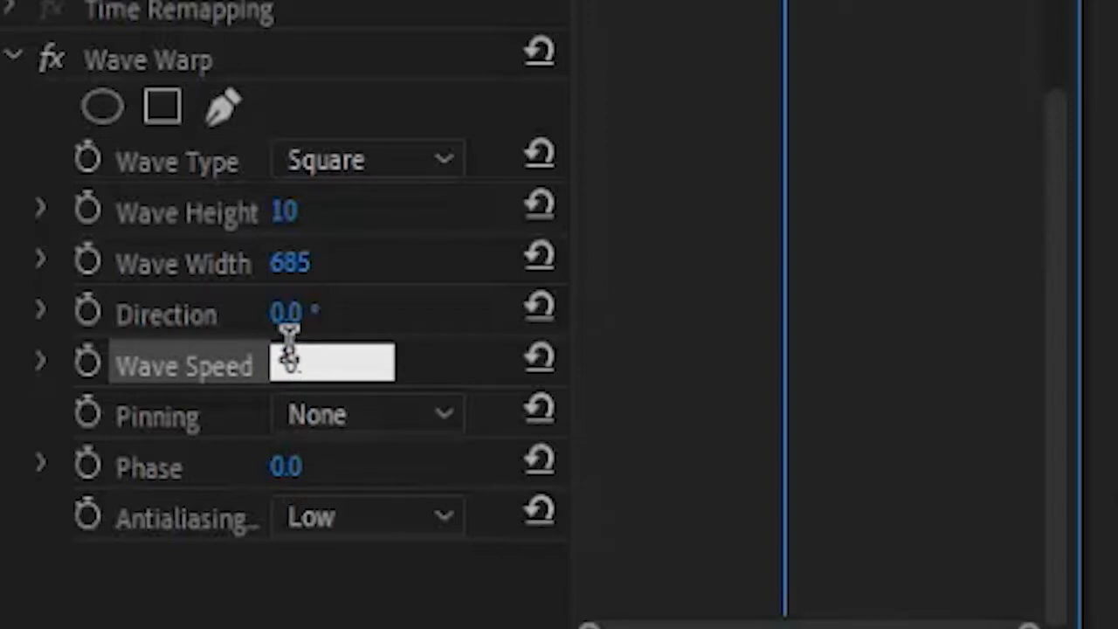
pyautogui.press('Return')
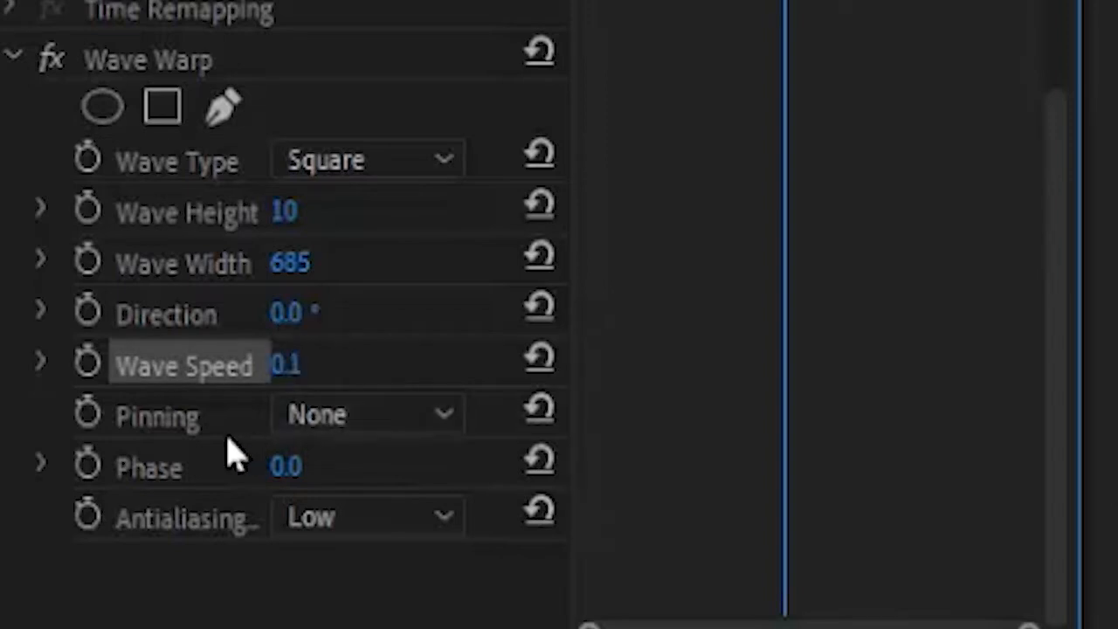
pyautogui.click(382, 417)
pyautogui.click(376, 515)
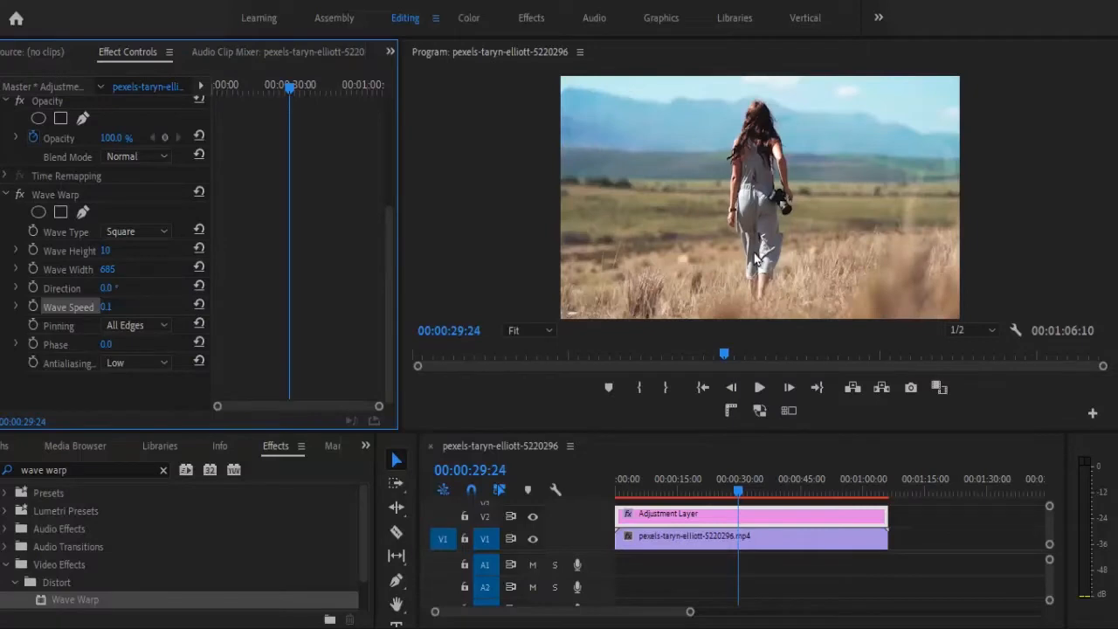
pyautogui.click(758, 389)
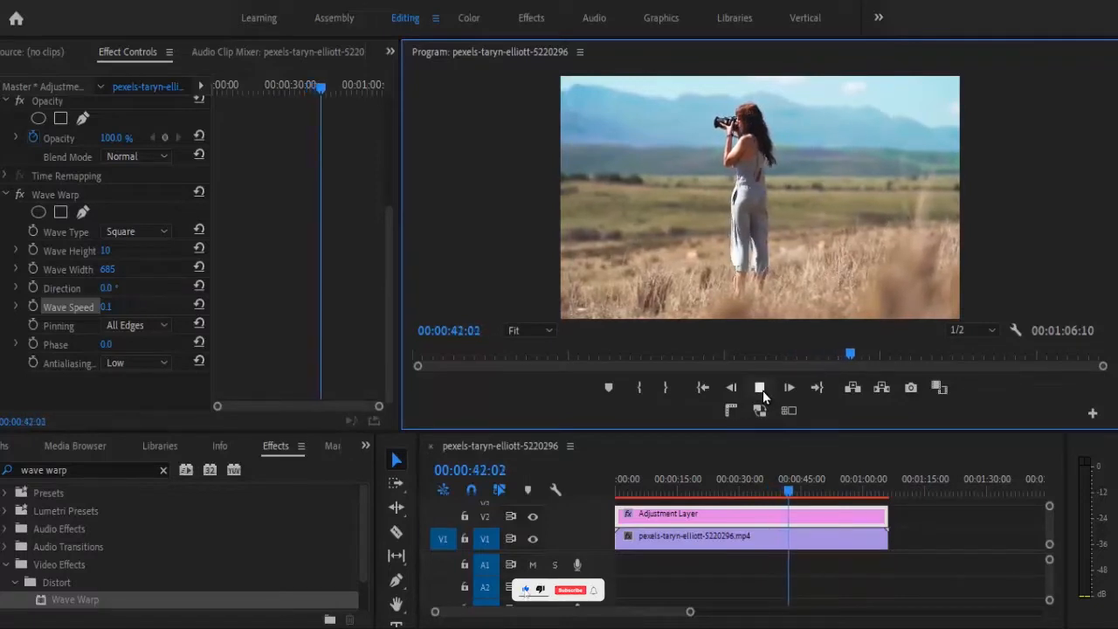
pyautogui.click(760, 387)
# Step: Search the effects for "noise" and apply the Noise effect from Noise & Grain to the adjustment layer
pyautogui.click(135, 468)
pyautogui.press('BackSpace')
pyautogui.press('BackSpace')
pyautogui.press('BackSpace')
pyautogui.press('BackSpace')
pyautogui.press('BackSpace')
pyautogui.press('BackSpace')
pyautogui.press('BackSpace')
pyautogui.press('BackSpace')
pyautogui.press('BackSpace')
pyautogui.write('noise')
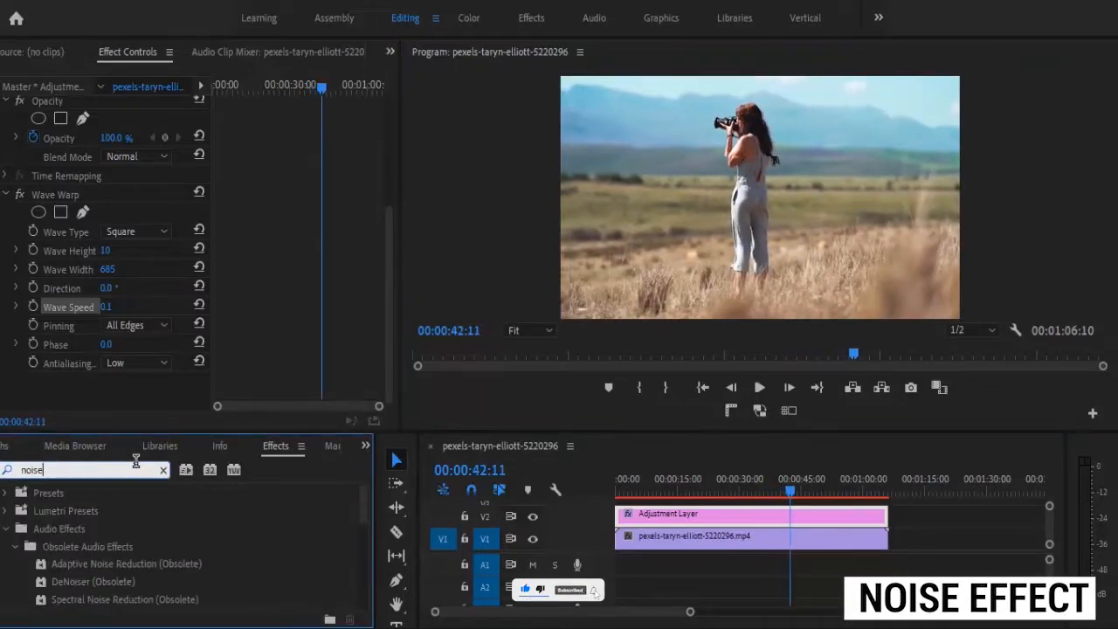
pyautogui.moveTo(363, 508); pyautogui.dragTo(359, 578)
pyautogui.click(146, 558)
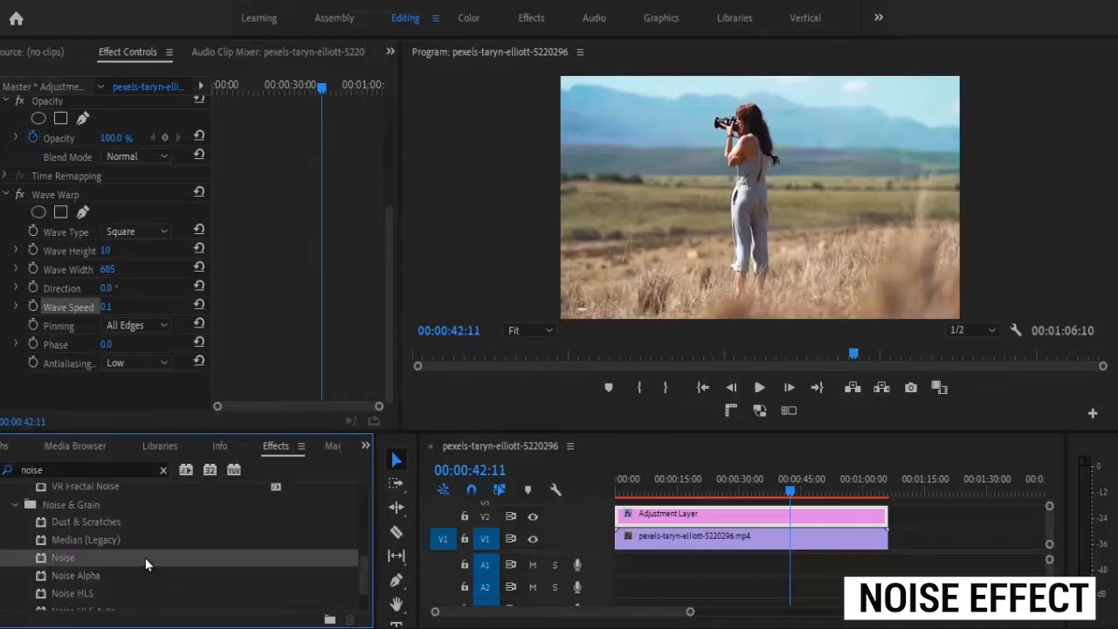
pyautogui.moveTo(145, 557); pyautogui.dragTo(720, 524)
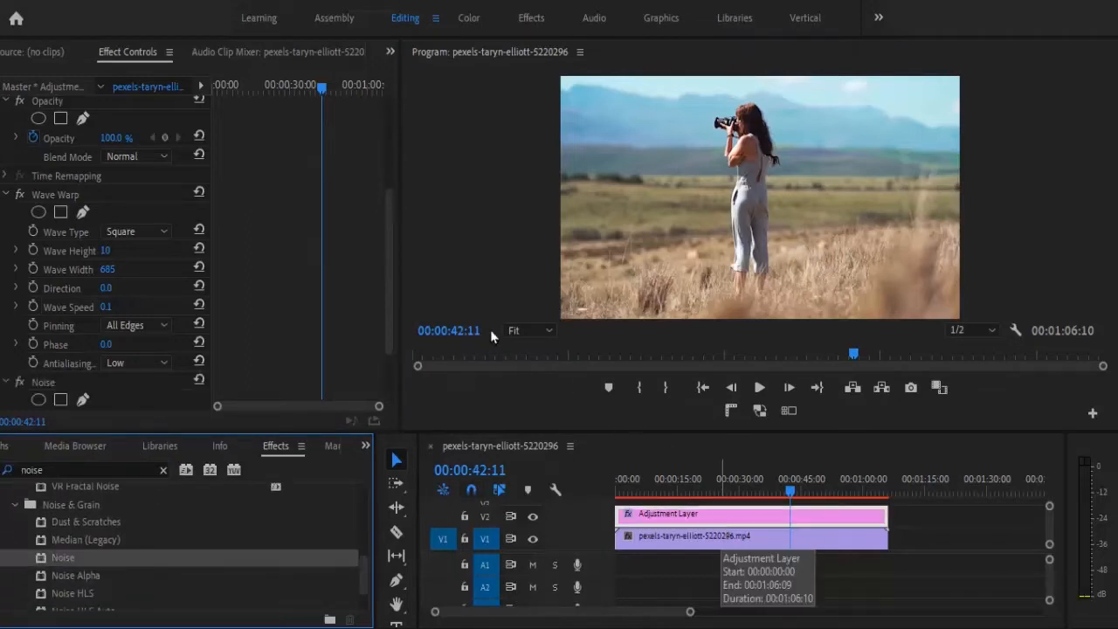
# Step: Set the adjustment layer's amount of noise to 20% and preview the sequence
pyautogui.moveTo(389, 271); pyautogui.dragTo(392, 328)
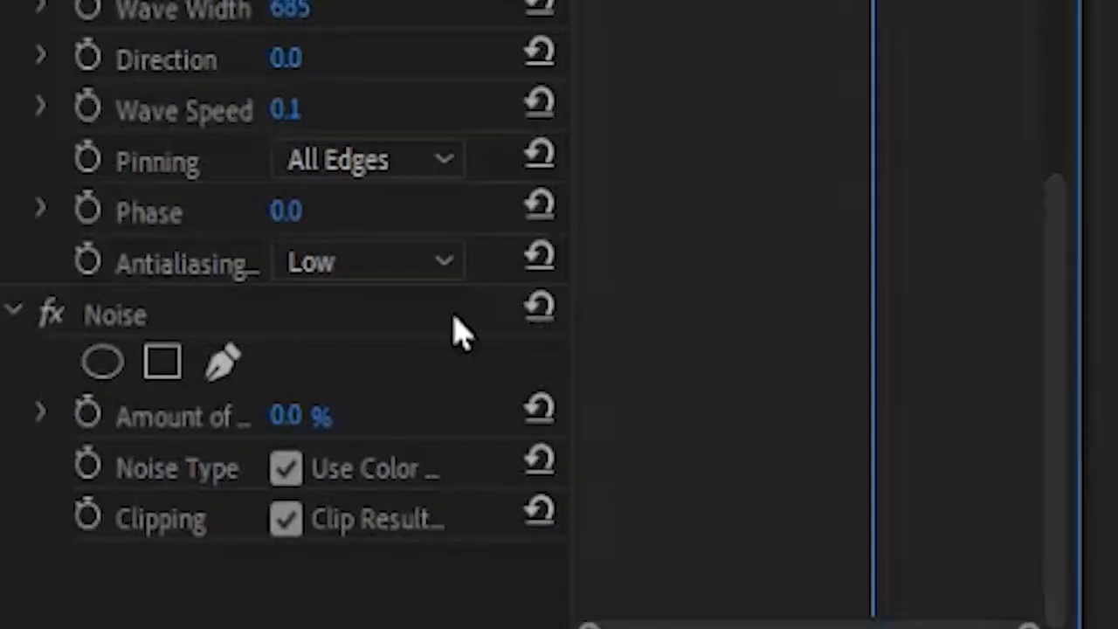
pyautogui.click(288, 418)
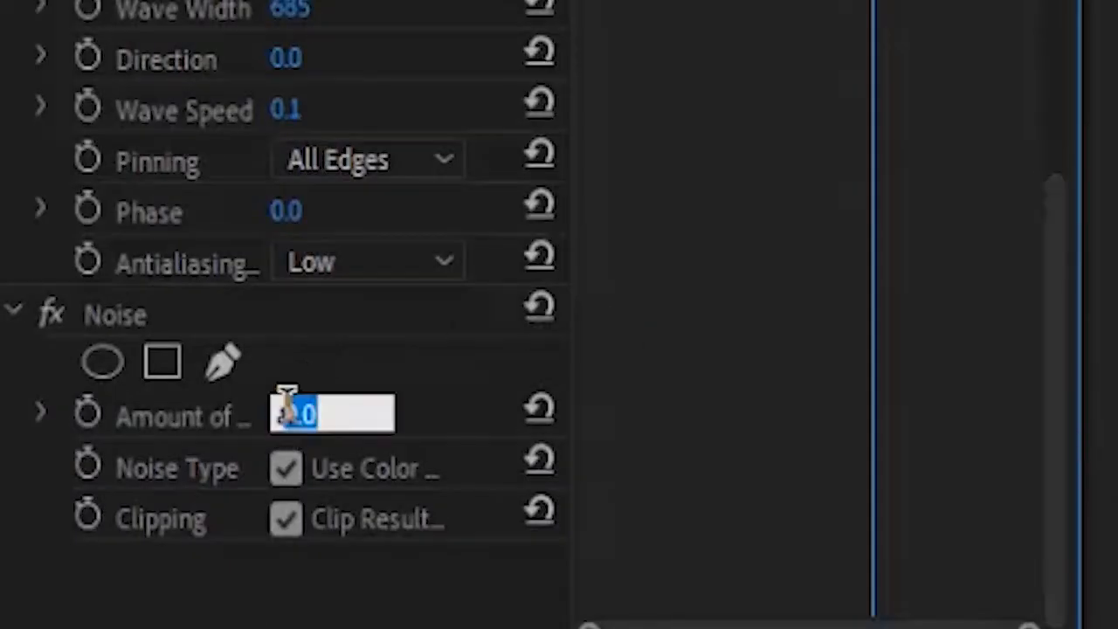
pyautogui.write('20')
pyautogui.press('Return')
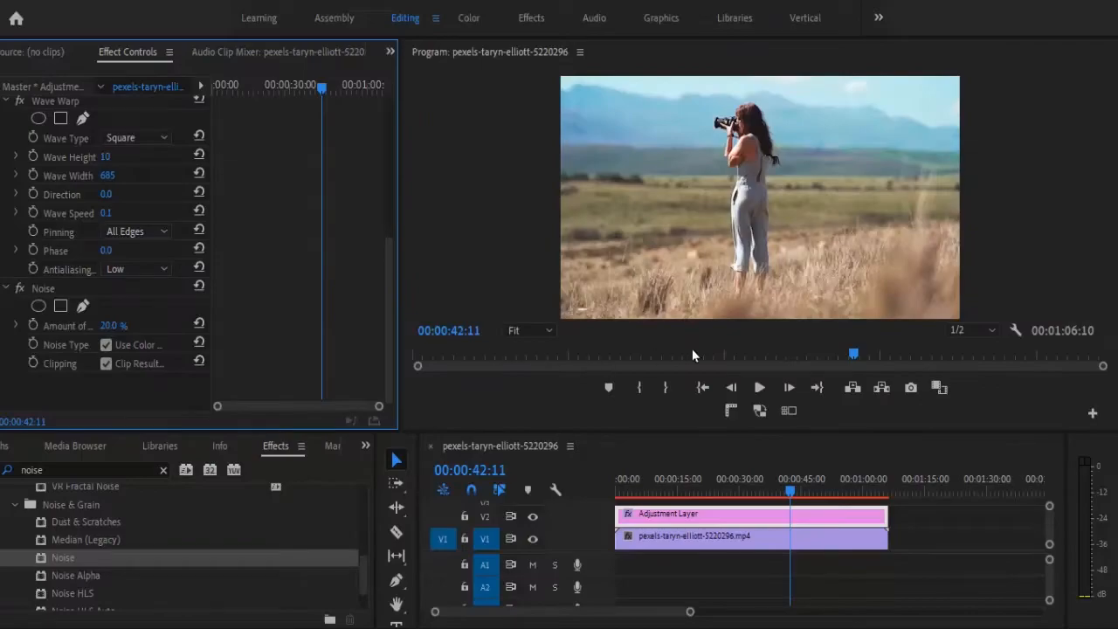
pyautogui.click(759, 388)
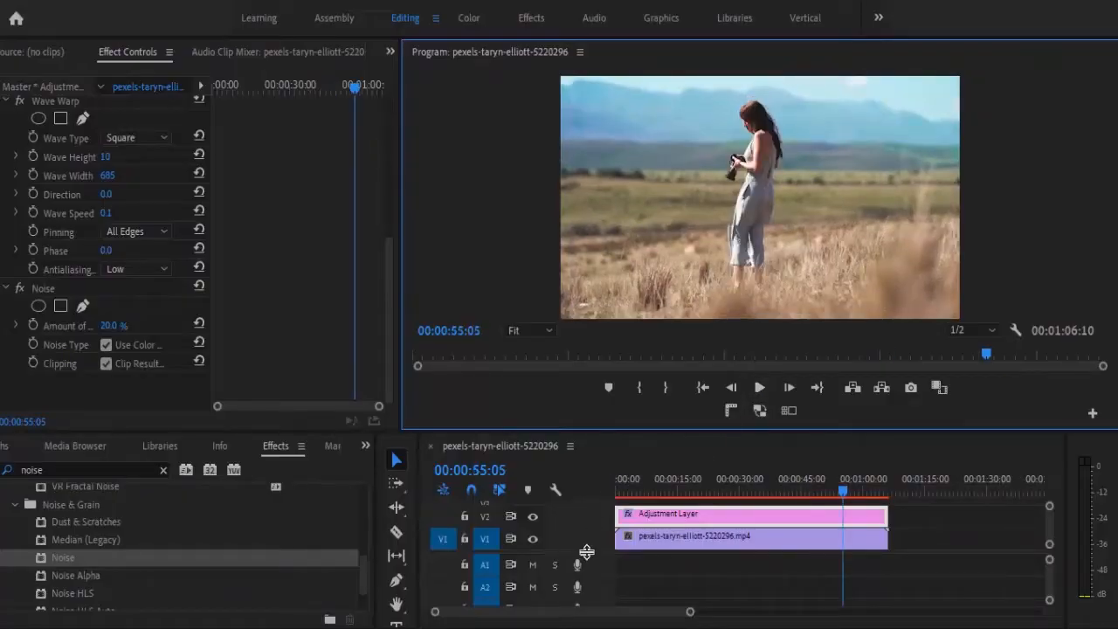
# Step: Move the adjustment layer up to V4 and duplicate the V1 footage clip onto V2 and V3
pyautogui.moveTo(586, 552); pyautogui.dragTo(585, 584)
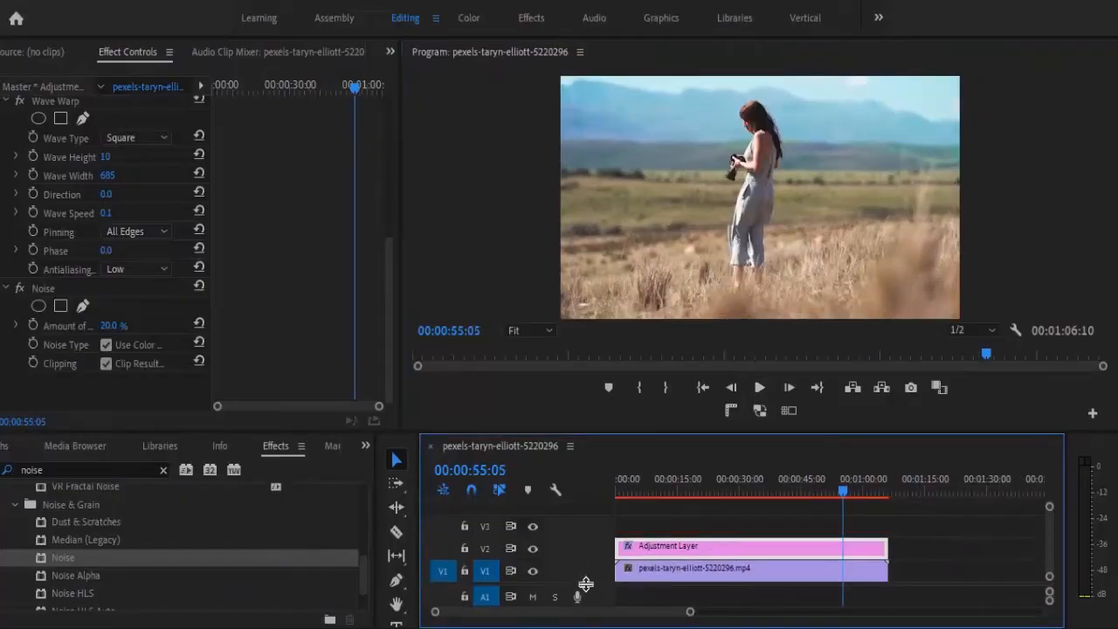
pyautogui.moveTo(670, 546); pyautogui.dragTo(673, 505)
pyautogui.click(685, 568)
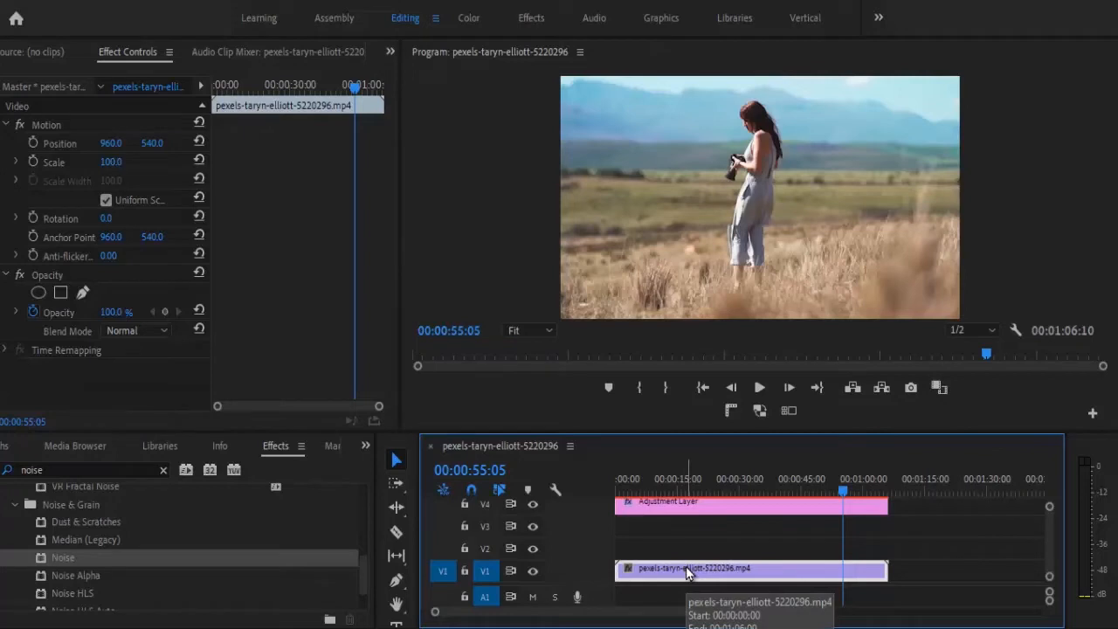
pyautogui.moveTo(686, 568); pyautogui.dragTo(684, 540)
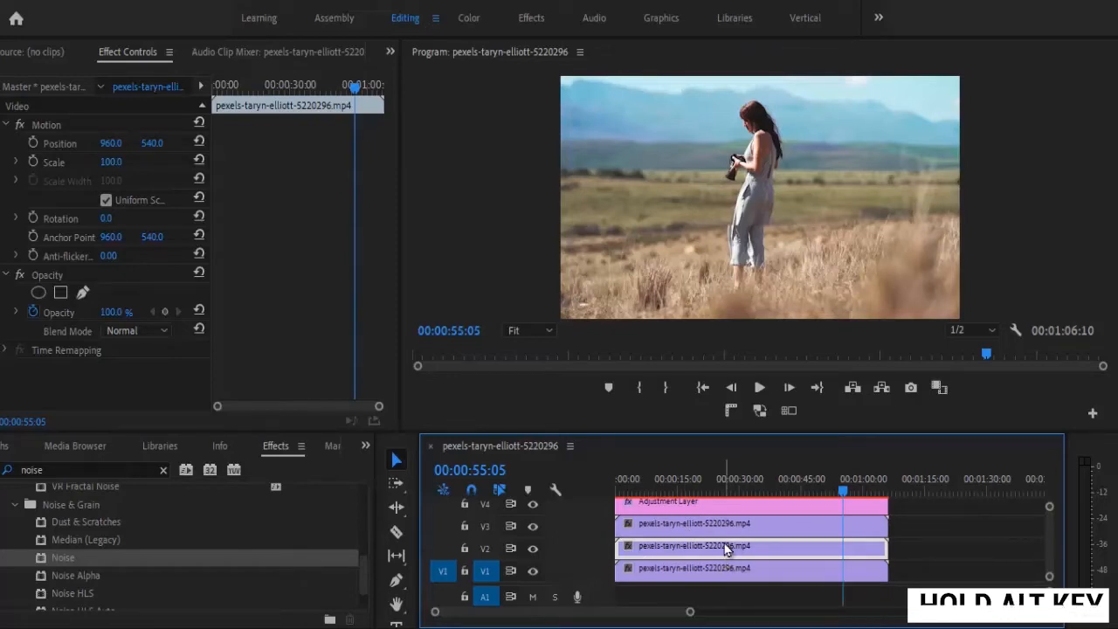
# Step: Search the effects for color balance and apply Color Balance (RGB) to the footage clips on V1, V2 and V3 together
pyautogui.click(134, 466)
pyautogui.write('colo')
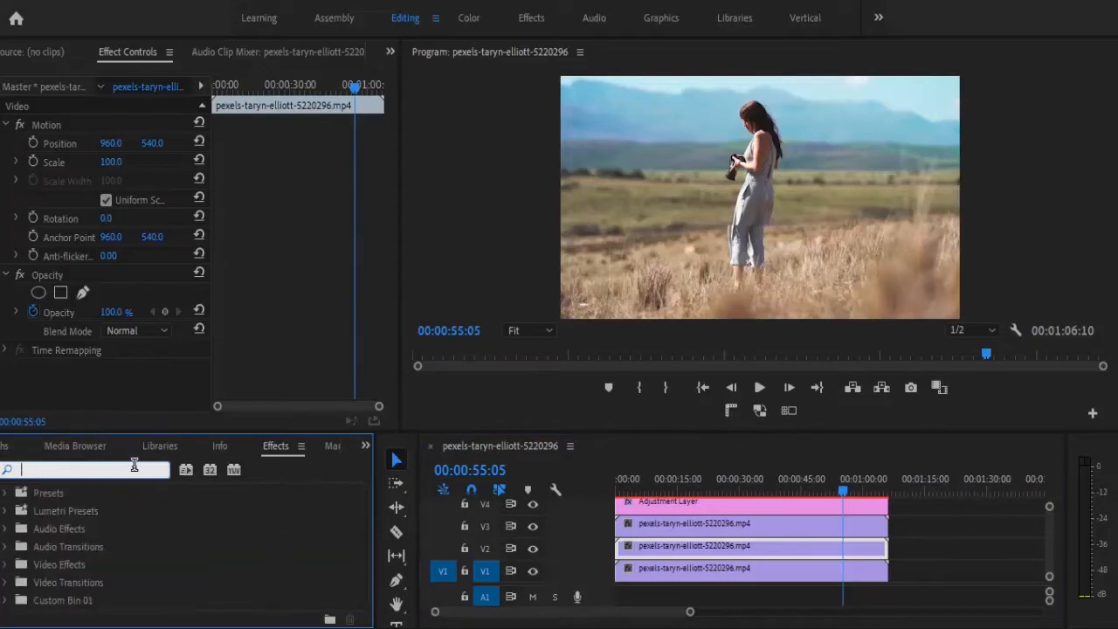
pyautogui.write('r balanc')
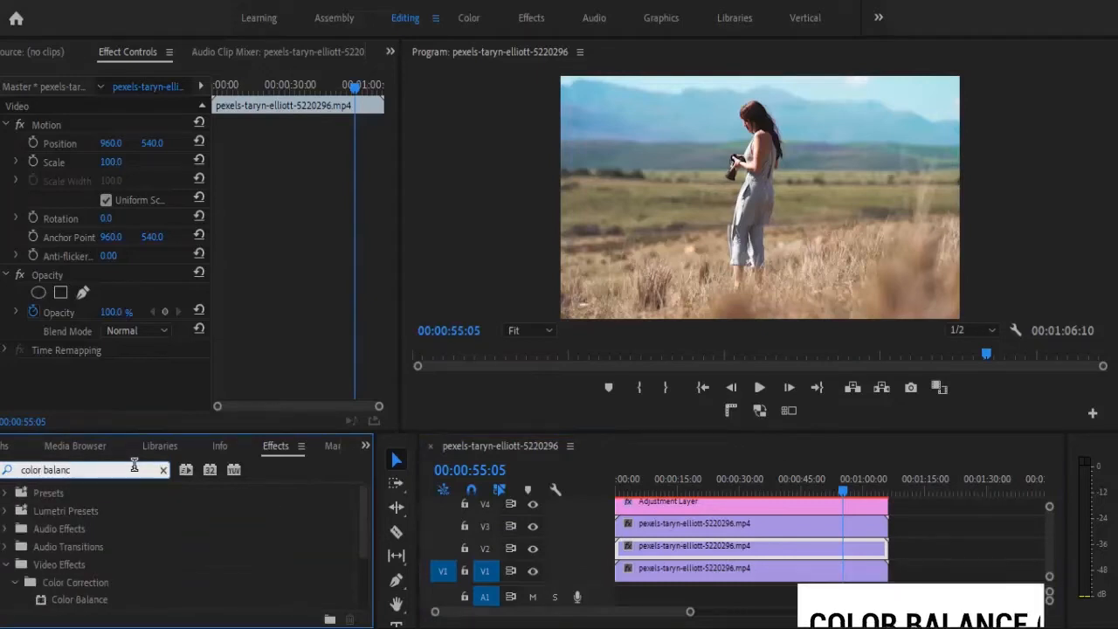
pyautogui.moveTo(367, 516); pyautogui.dragTo(365, 585)
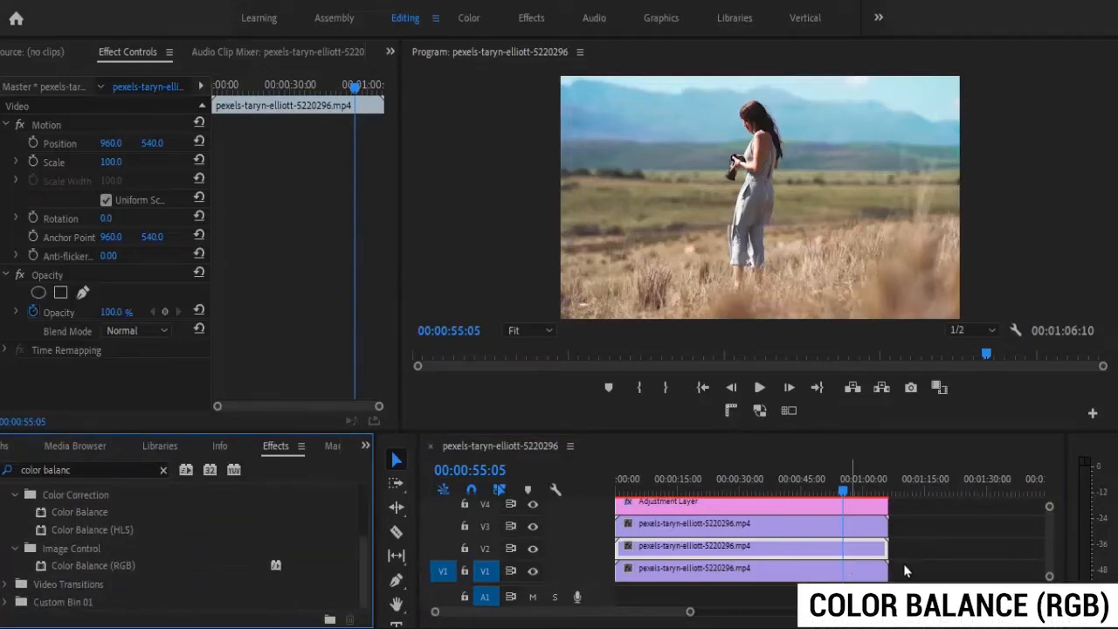
pyautogui.moveTo(914, 573); pyautogui.dragTo(846, 532)
pyautogui.moveTo(90, 567); pyautogui.dragTo(704, 540)
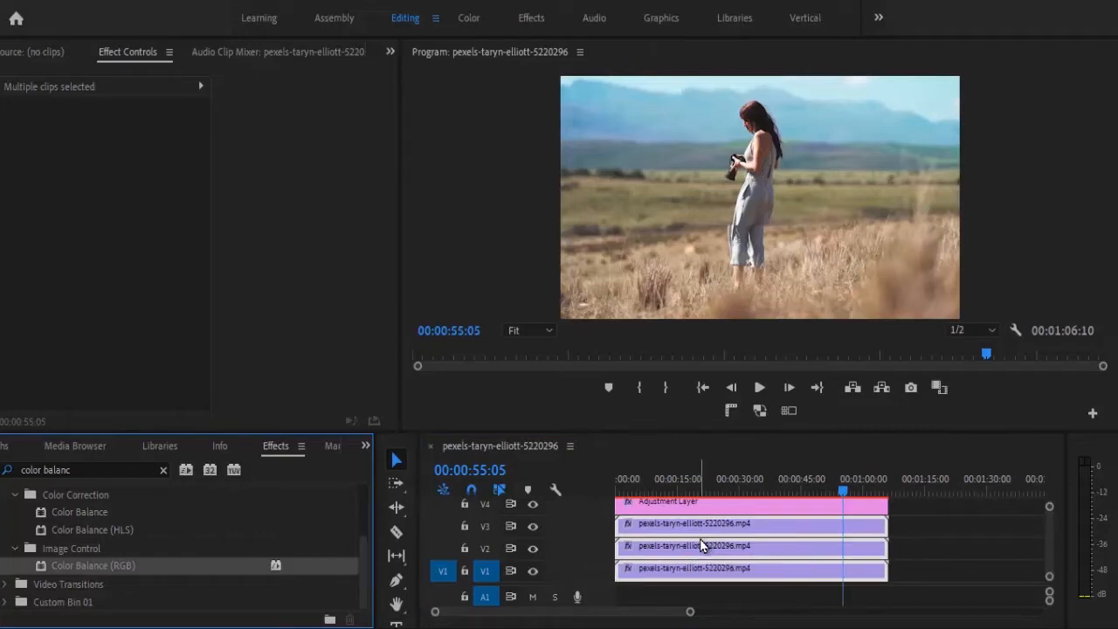
# Step: Set Color Balance (RGB) on the V3 footage clip to red 100, green 0 and blue 0
pyautogui.click(947, 553)
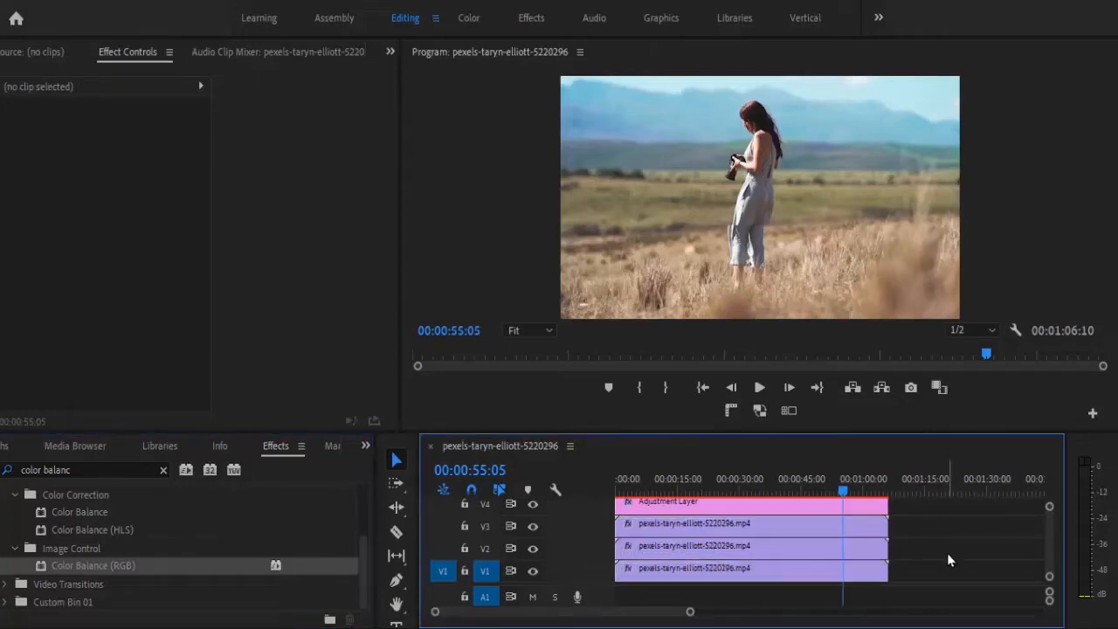
pyautogui.click(830, 527)
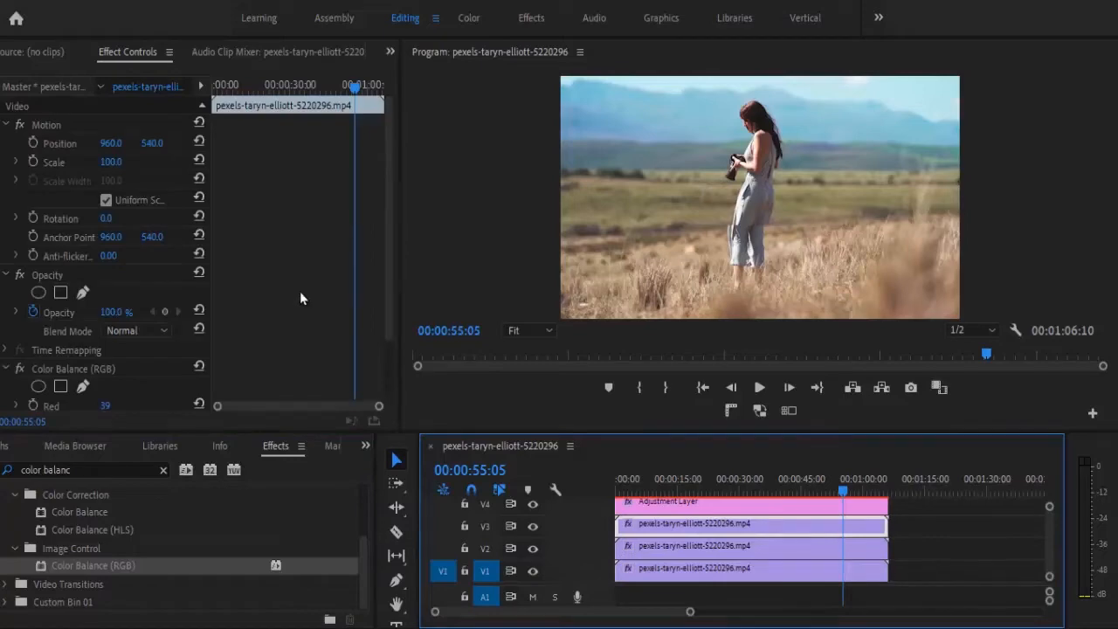
pyautogui.moveTo(389, 271); pyautogui.dragTo(387, 364)
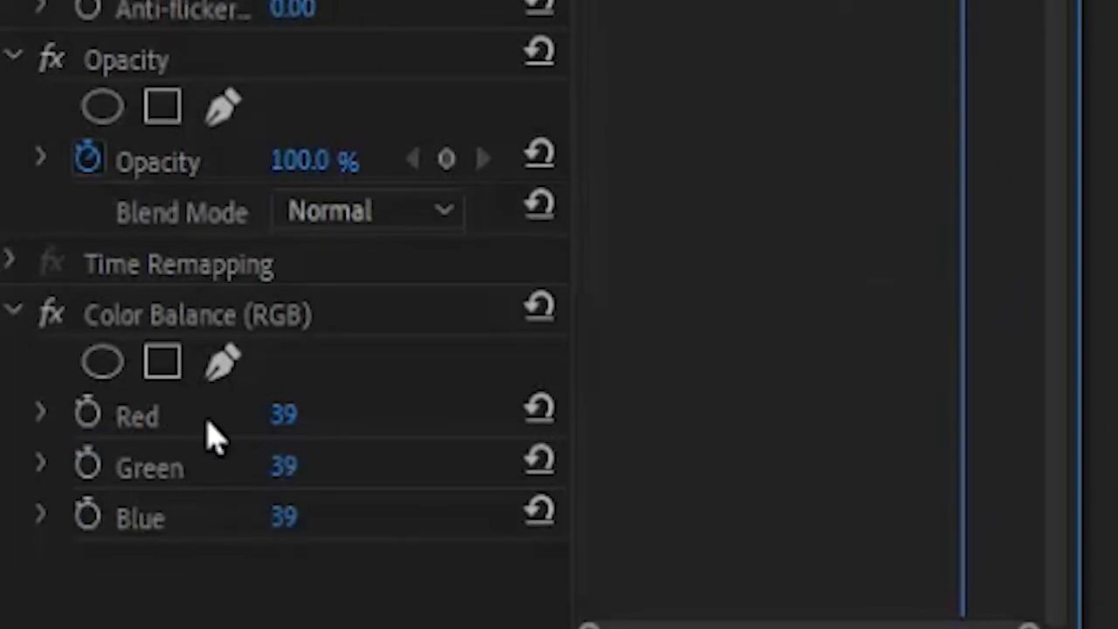
pyautogui.moveTo(277, 462); pyautogui.dragTo(236, 463)
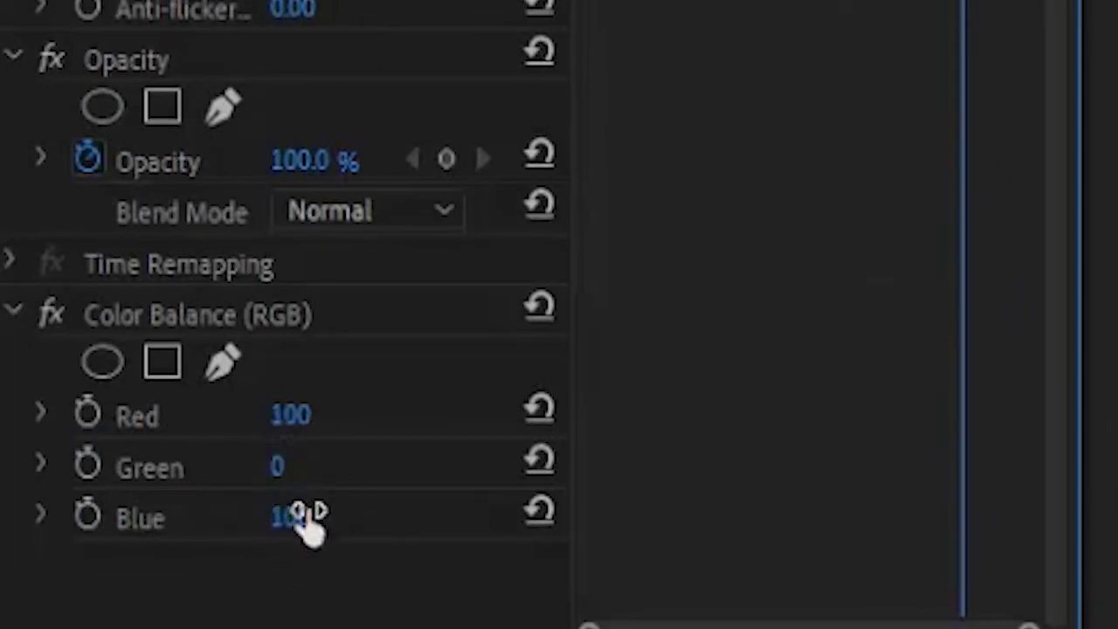
pyautogui.moveTo(308, 517); pyautogui.dragTo(295, 624)
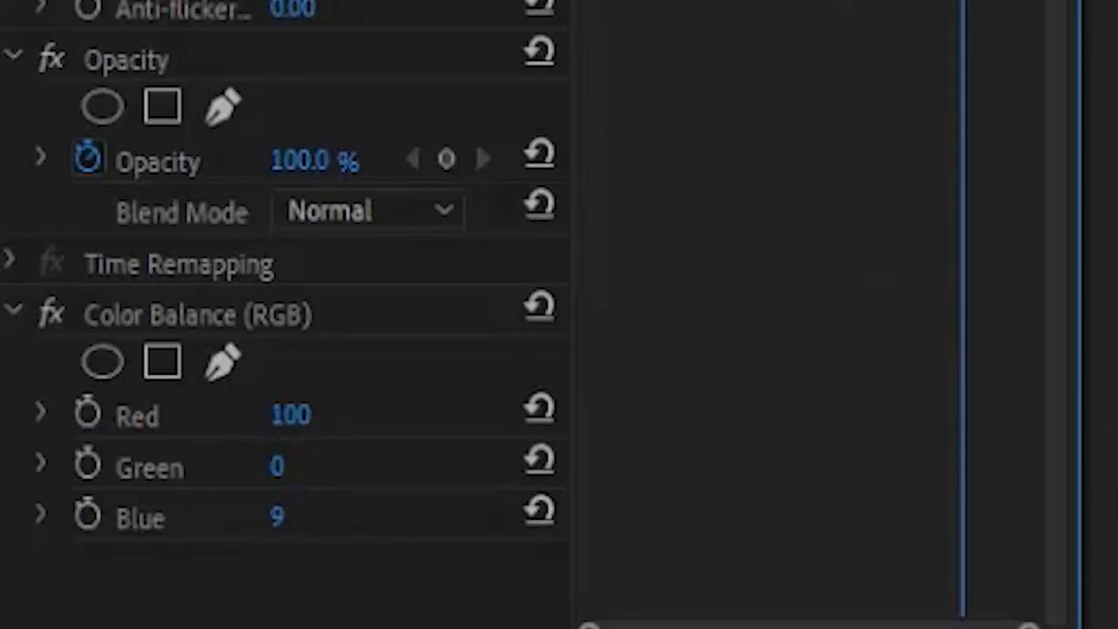
pyautogui.click(269, 526)
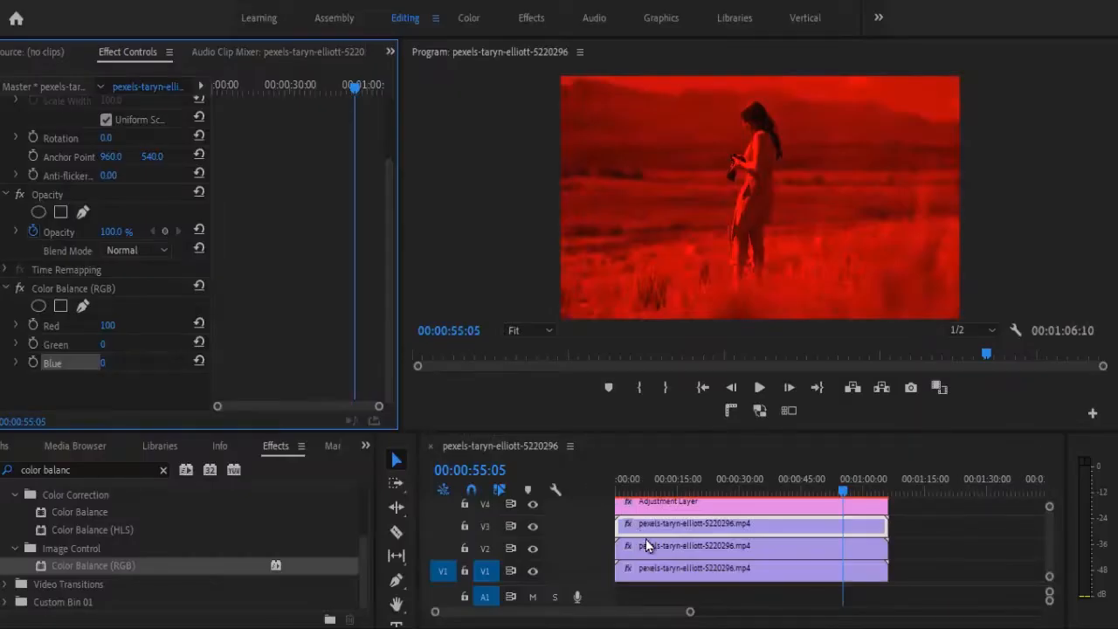
# Step: Set Color Balance (RGB) on the V2 footage clip to red 0, green 100 and blue 0
pyautogui.click(654, 549)
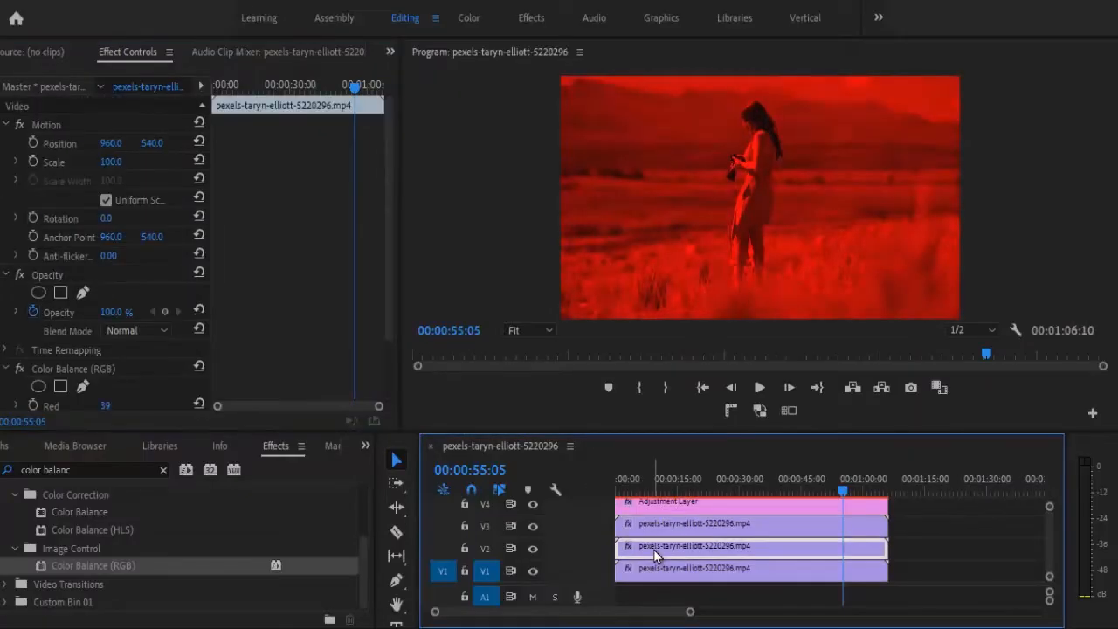
pyautogui.scroll(-2, 393, 306)
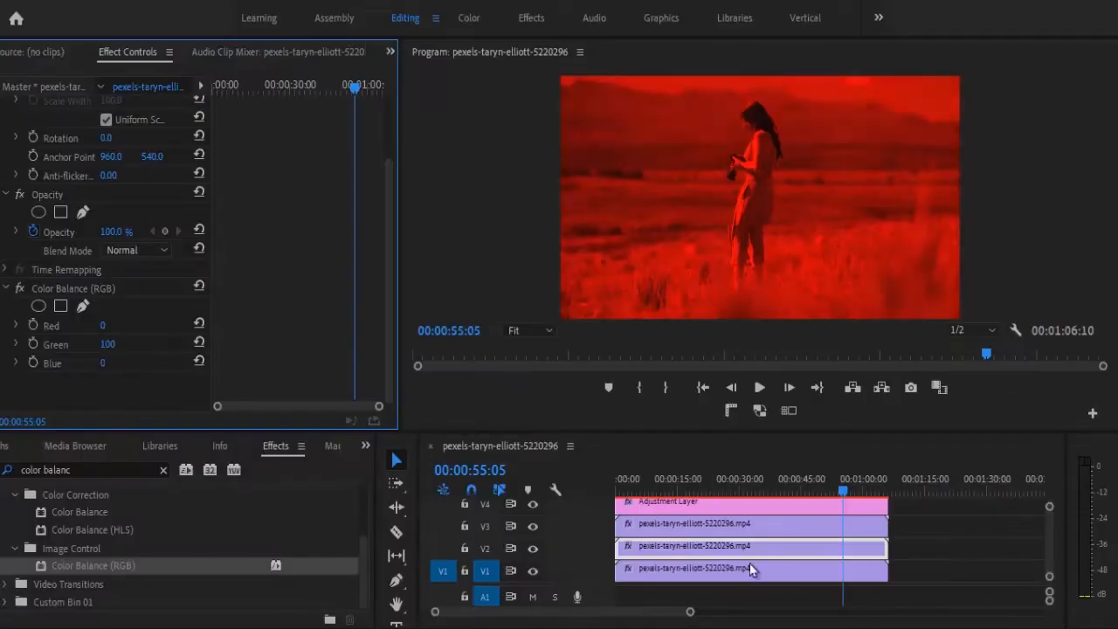
# Step: Set Color Balance (RGB) on the V1 footage clip to red 0, green 0 and blue 100
pyautogui.click(729, 570)
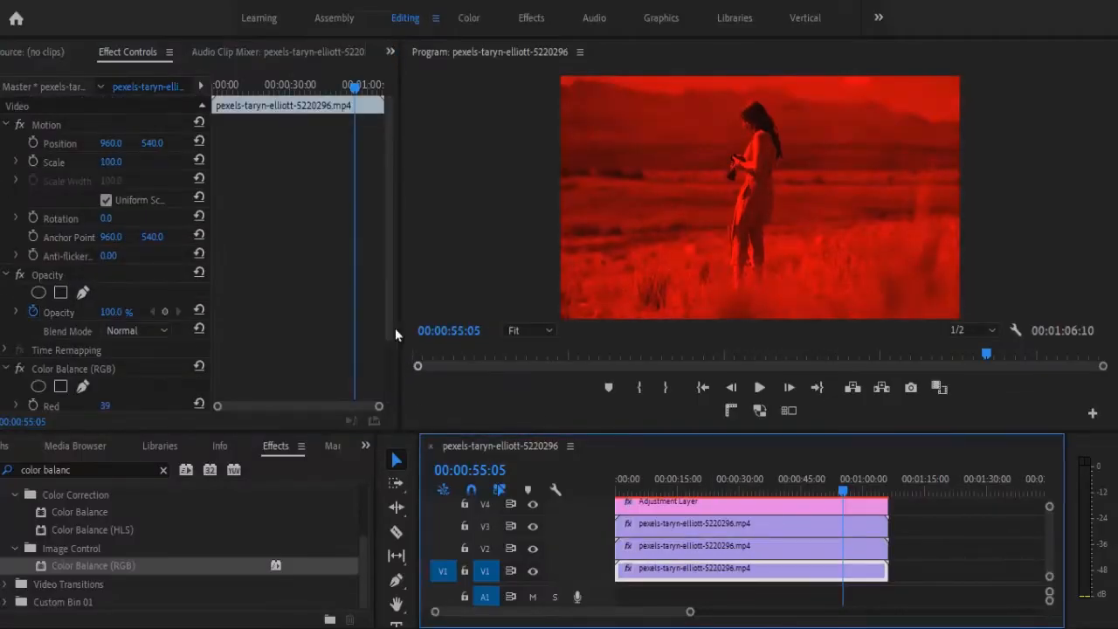
pyautogui.scroll(-3, 388, 307)
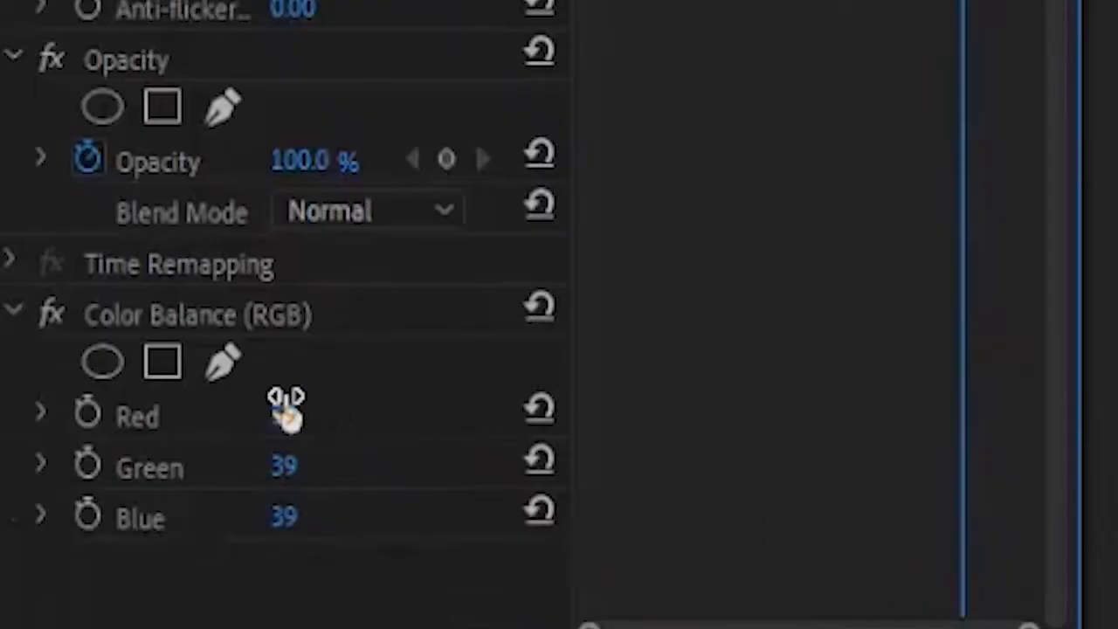
pyautogui.click(269, 402)
pyautogui.moveTo(287, 414); pyautogui.dragTo(264, 414)
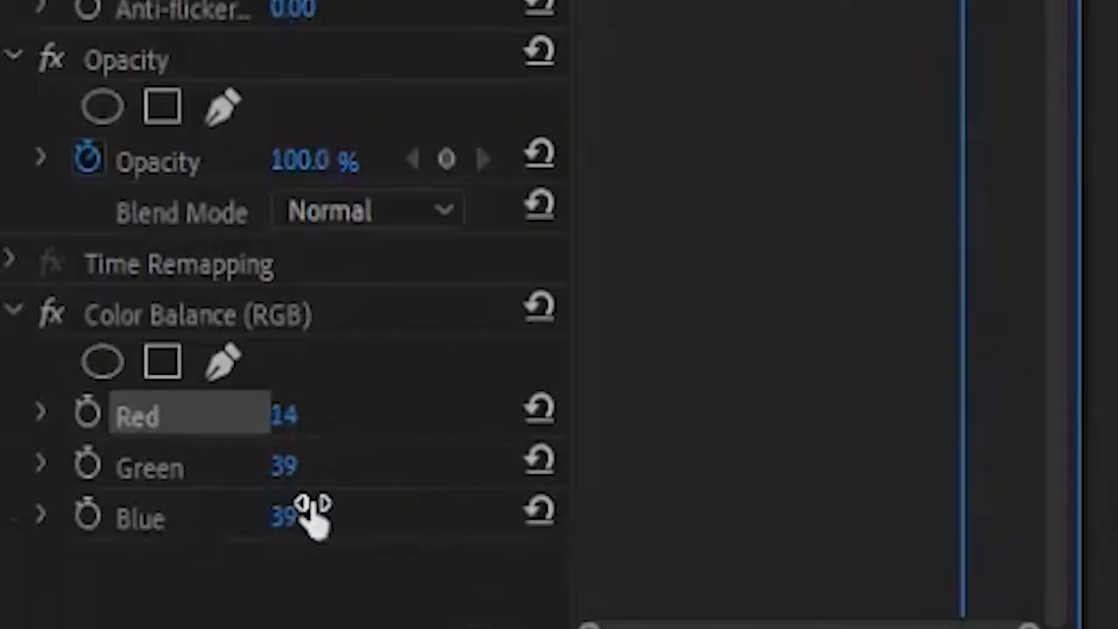
pyautogui.moveTo(312, 515); pyautogui.dragTo(312, 628)
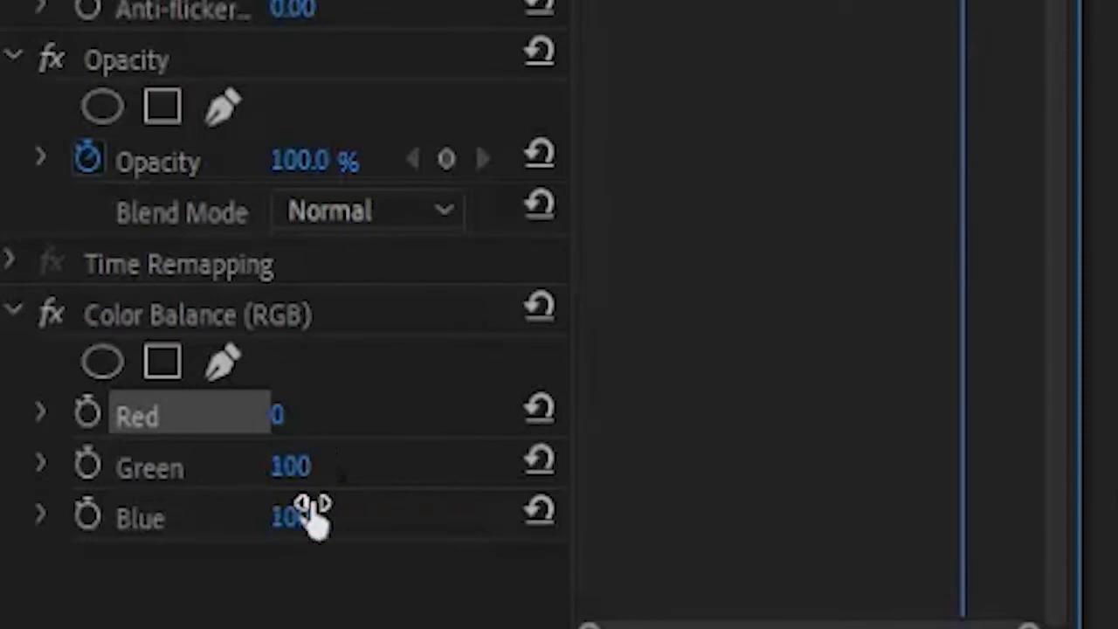
pyautogui.moveTo(290, 466); pyautogui.dragTo(210, 466)
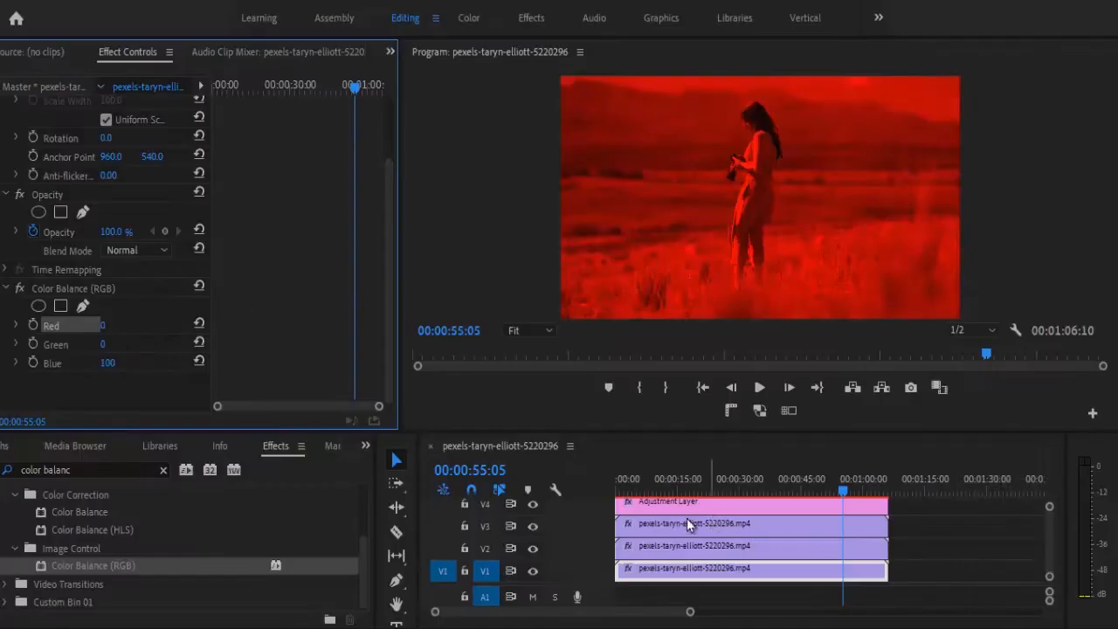
# Step: Check the colour of each footage clip by hiding and showing tracks V1, V2 and V3, leaving all three visible
pyautogui.click(532, 549)
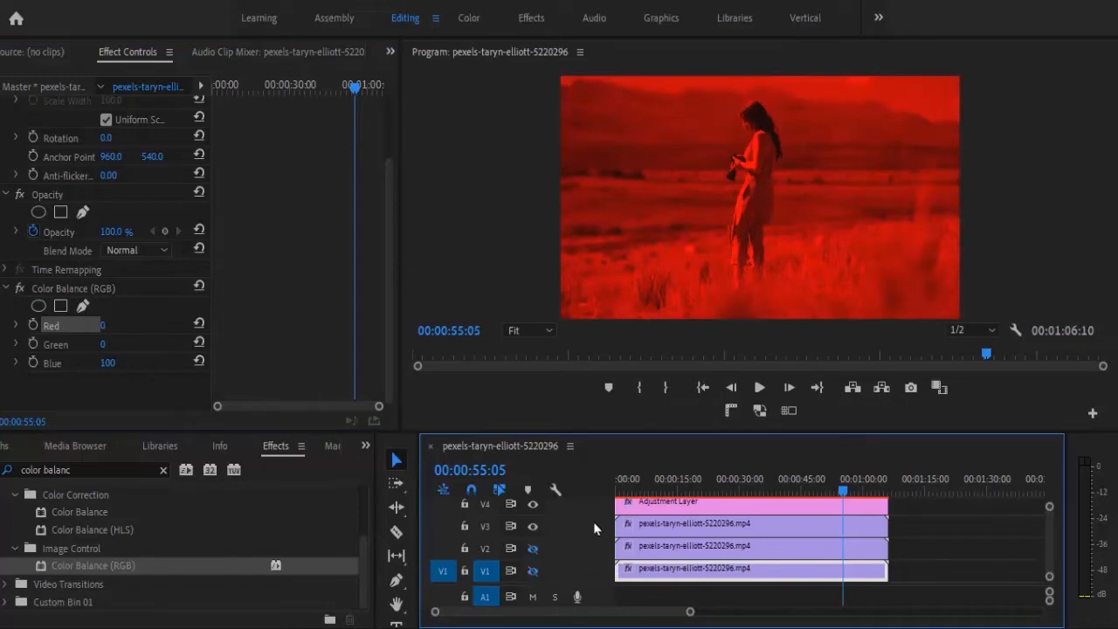
pyautogui.click(532, 527)
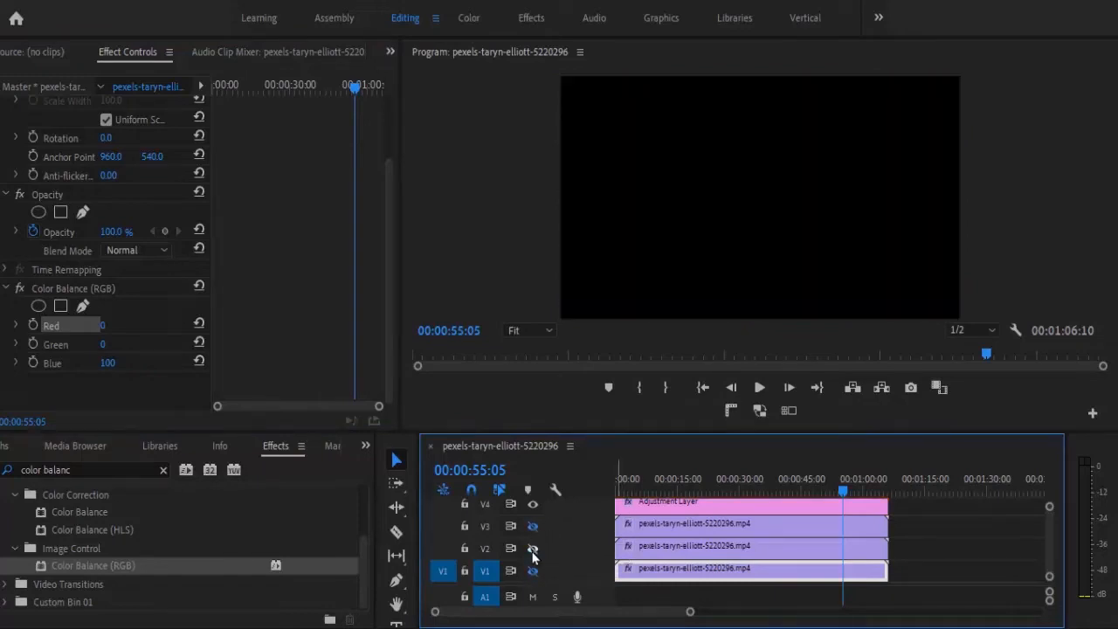
pyautogui.click(533, 549)
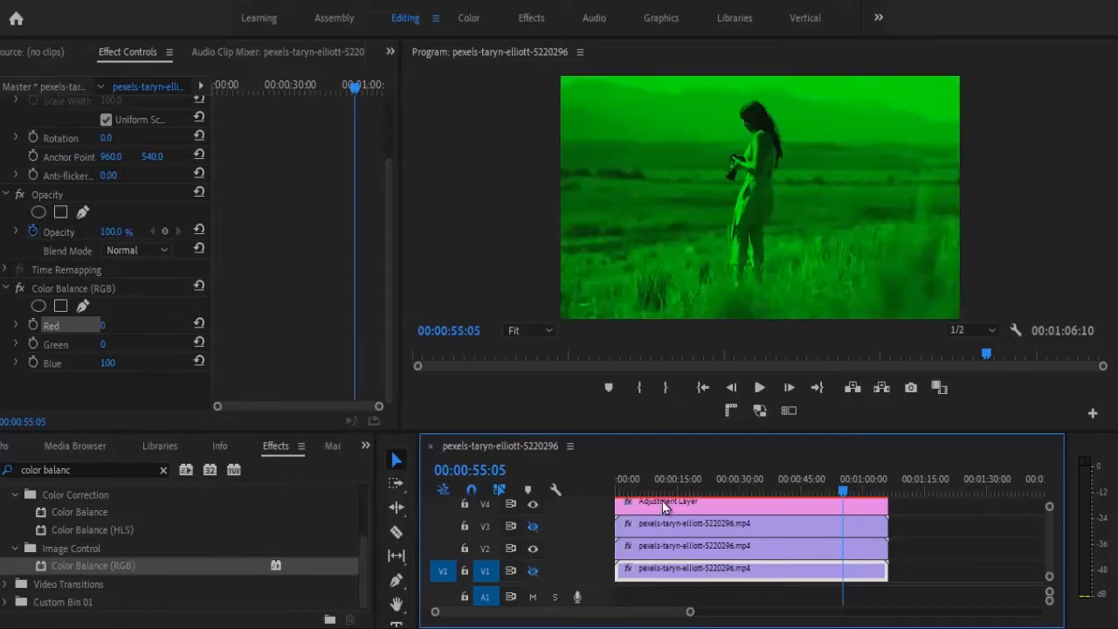
pyautogui.click(533, 549)
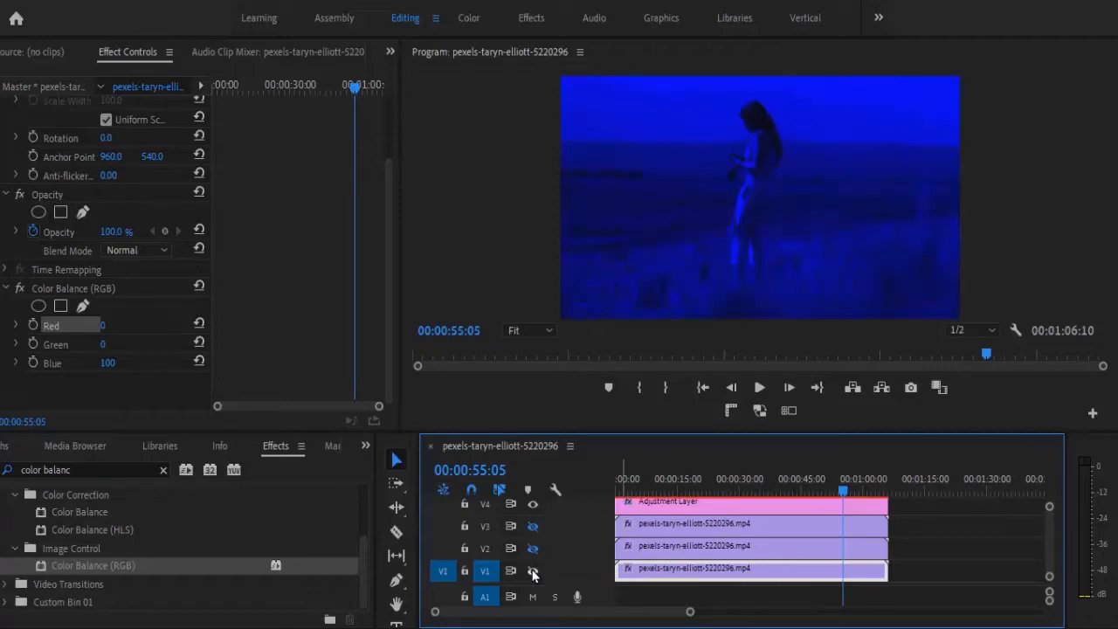
pyautogui.click(533, 570)
pyautogui.click(533, 549)
pyautogui.click(533, 526)
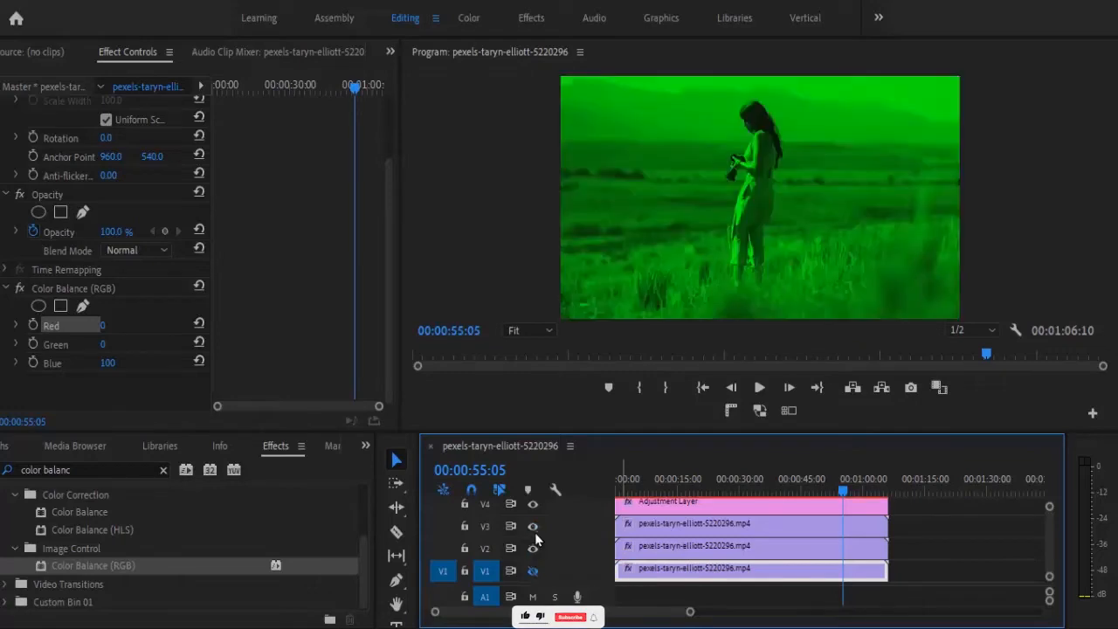
pyautogui.click(533, 571)
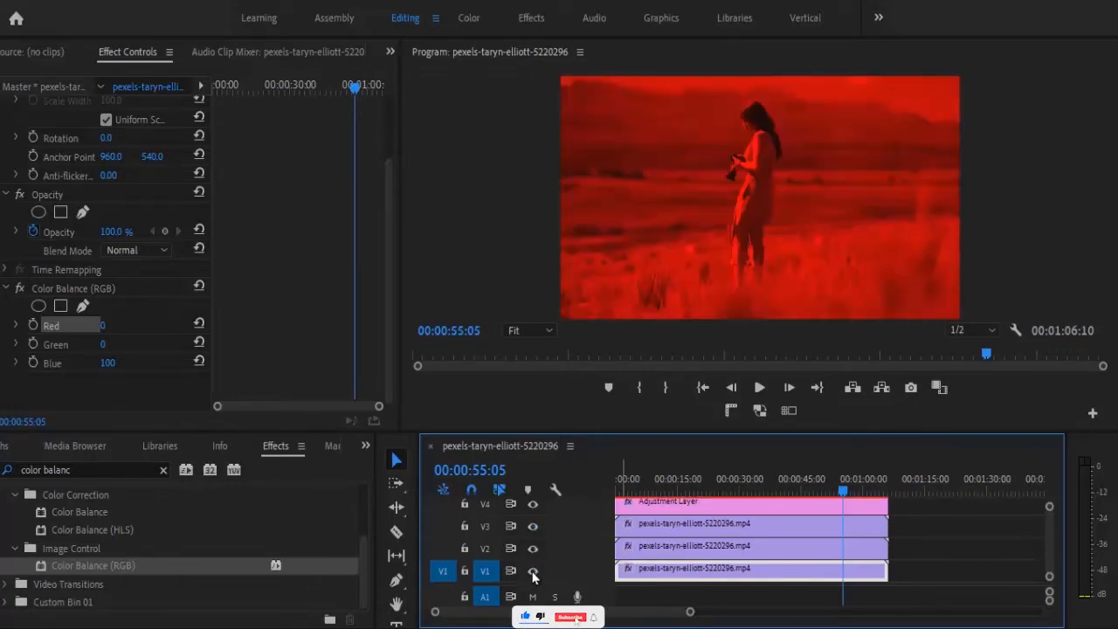
# Step: Change the opacity blend mode of the V3 and V2 footage clips to Screen
pyautogui.click(665, 529)
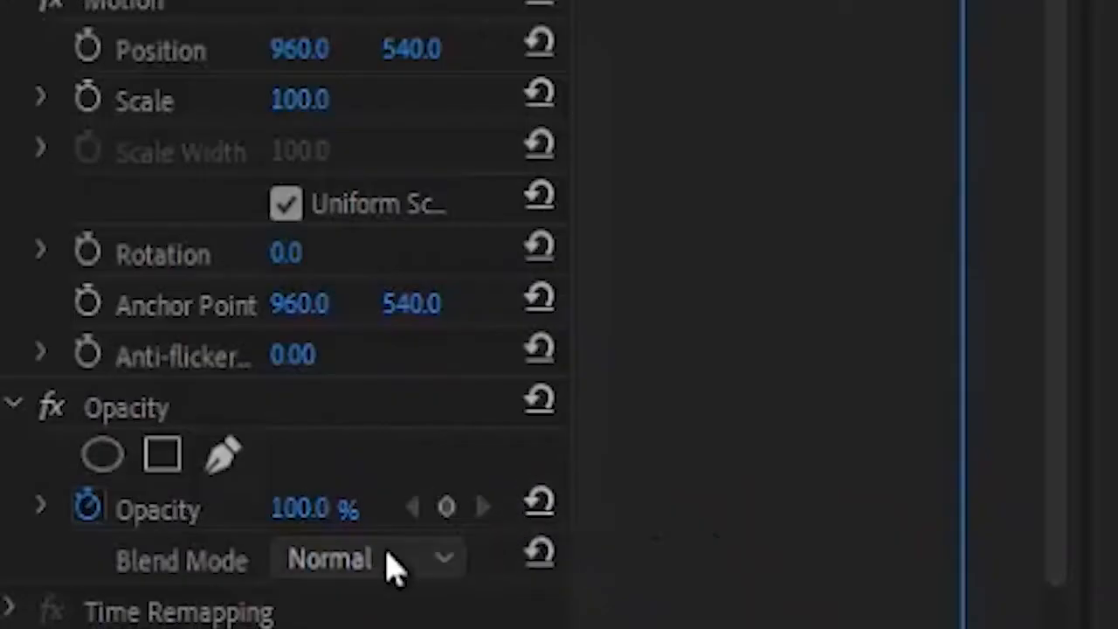
pyautogui.click(145, 332)
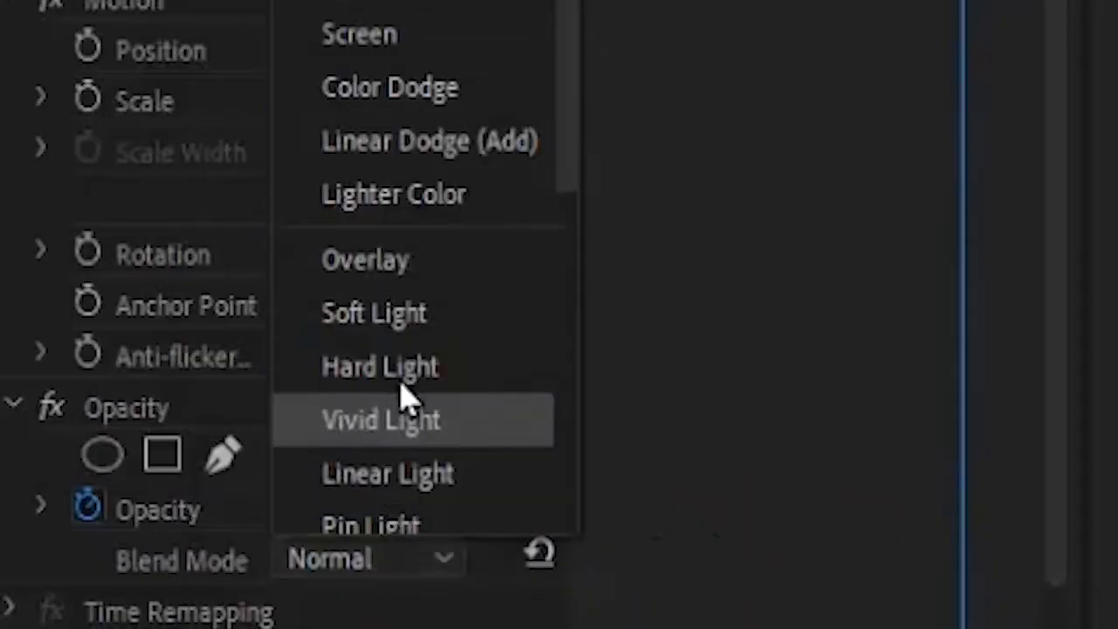
pyautogui.click(434, 40)
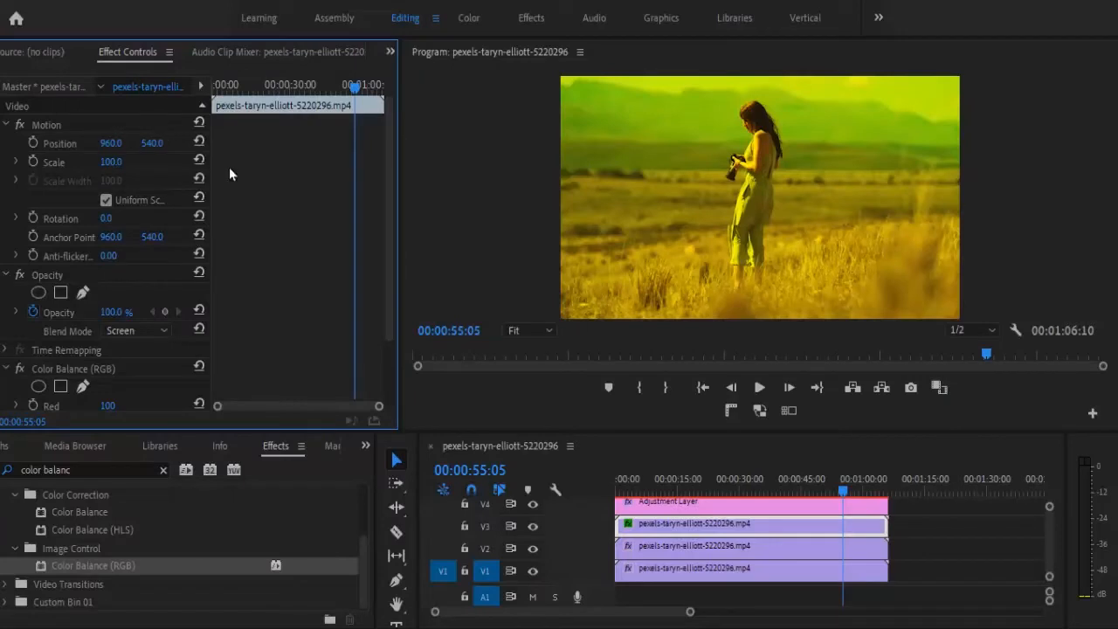
pyautogui.click(703, 547)
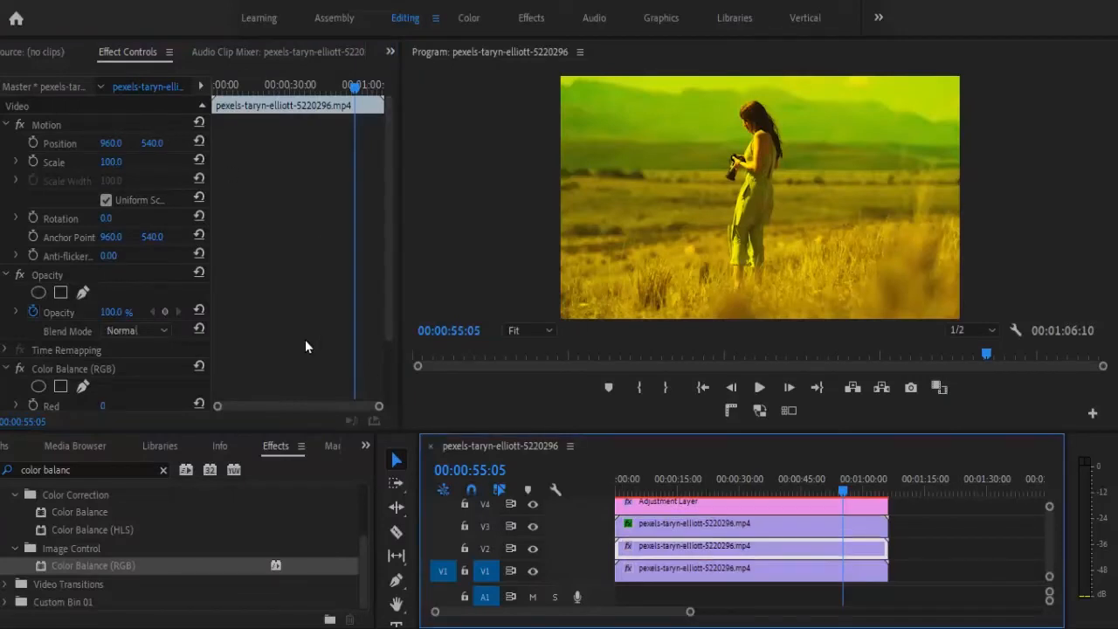
pyautogui.click(165, 330)
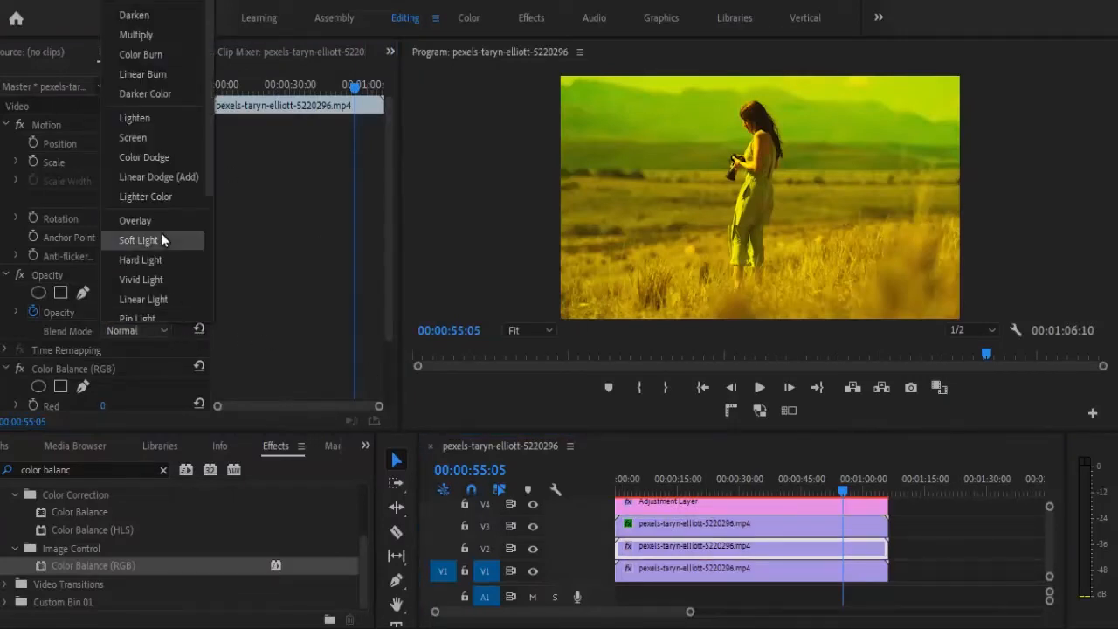
pyautogui.click(133, 137)
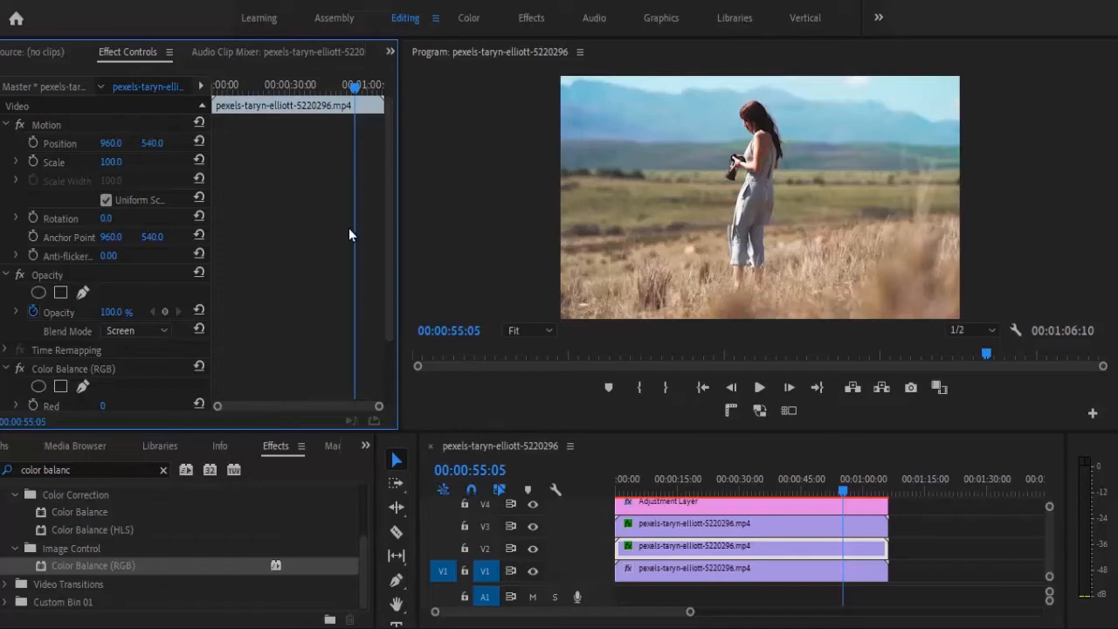
# Step: Set the scale of the V3 footage clip to 103 to offset its red channel
pyautogui.click(662, 531)
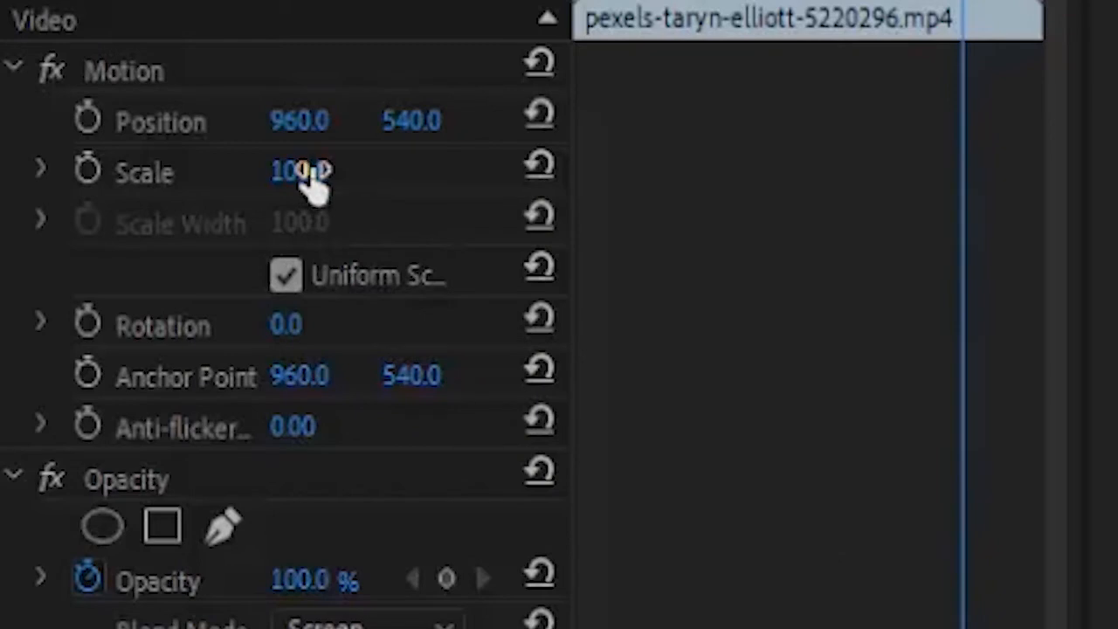
pyautogui.click(313, 173)
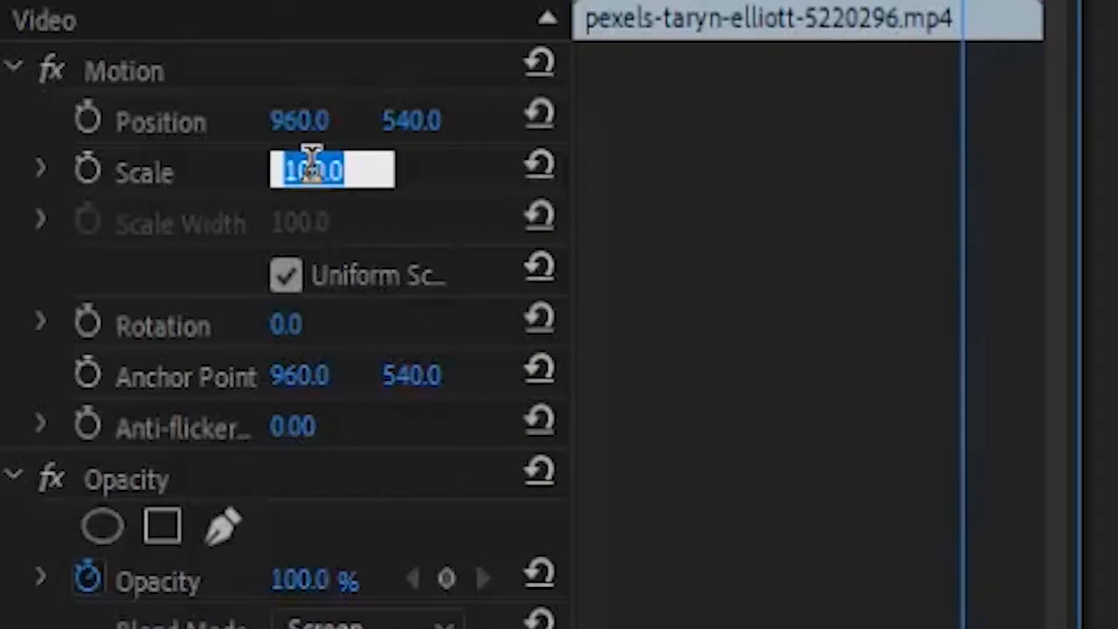
pyautogui.write('103')
pyautogui.press('Return')
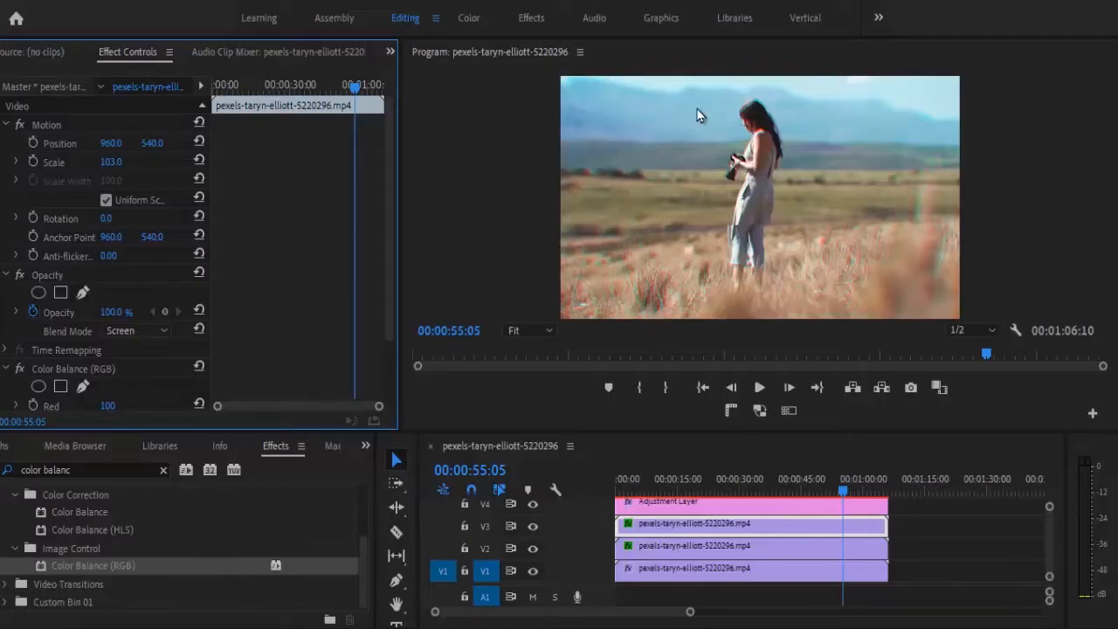
# Step: Create a 1920 x 1080 black video at 25 fps and place it on V5 and V6 across the full length of the footage
pyautogui.click(366, 447)
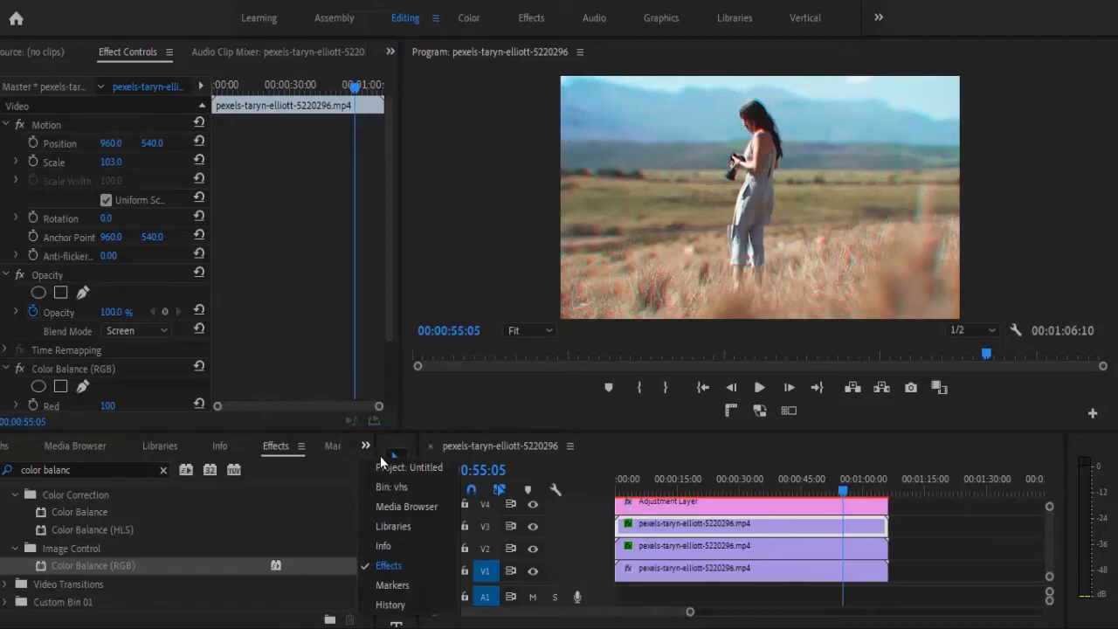
pyautogui.click(388, 467)
pyautogui.click(322, 610)
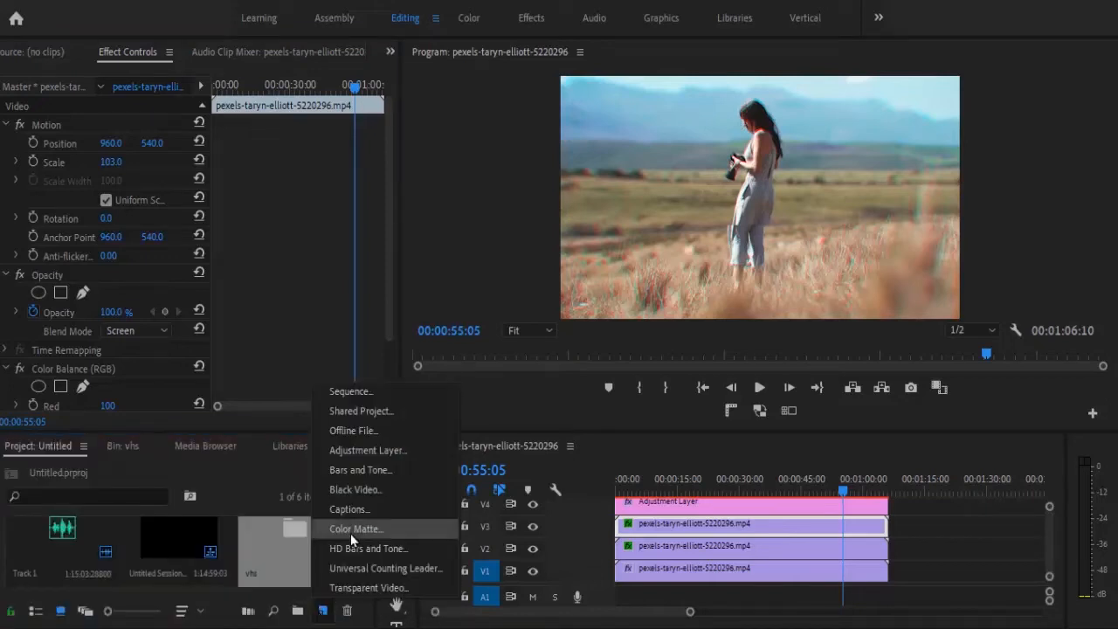
pyautogui.click(363, 490)
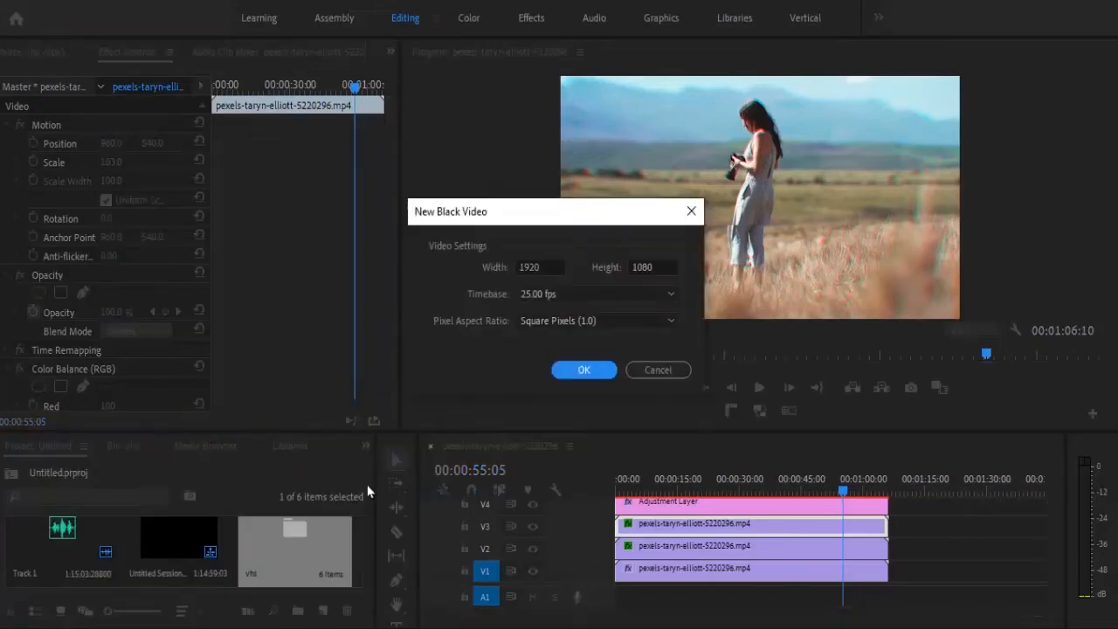
pyautogui.click(574, 370)
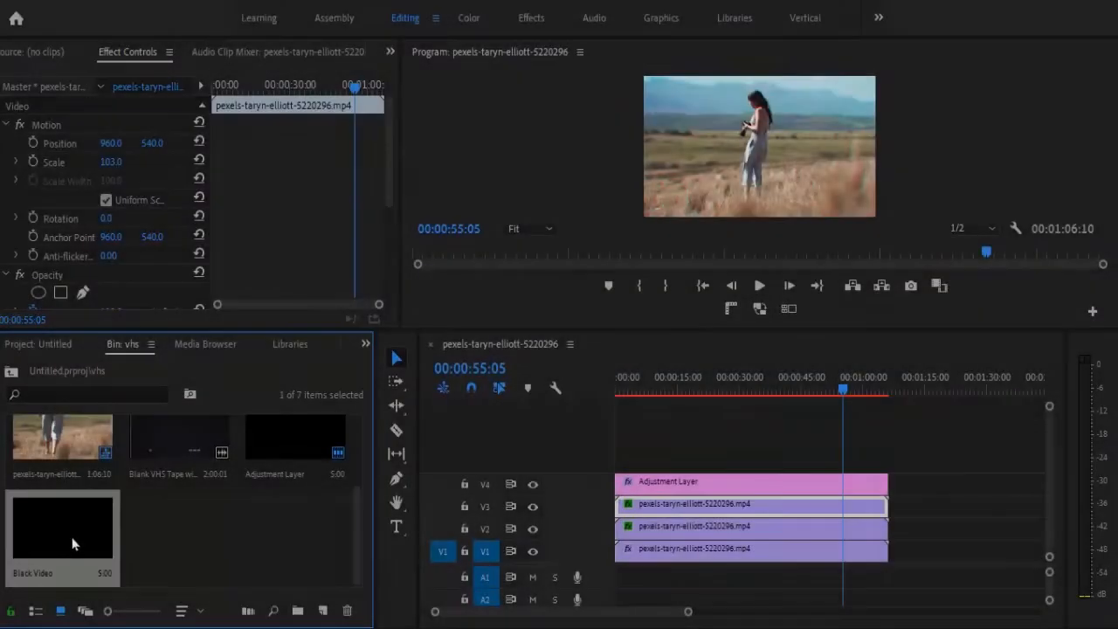
pyautogui.moveTo(78, 539); pyautogui.dragTo(888, 458)
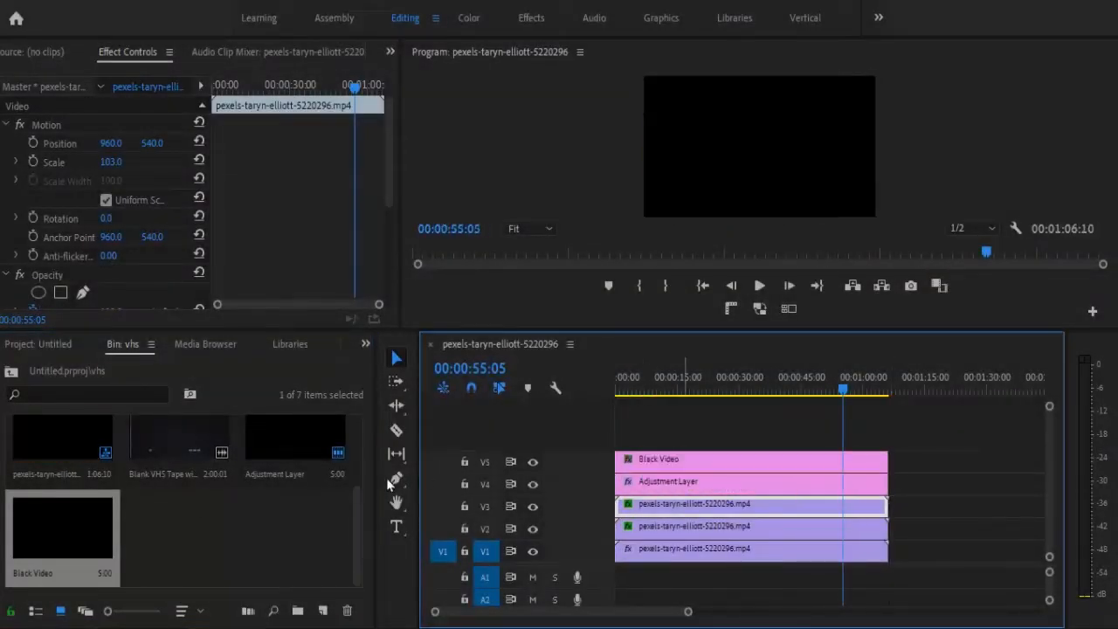
pyautogui.moveTo(102, 517); pyautogui.dragTo(889, 443)
# Step: Find the Crop video effect and apply it to both black video clips on V5 and V6
pyautogui.click(365, 343)
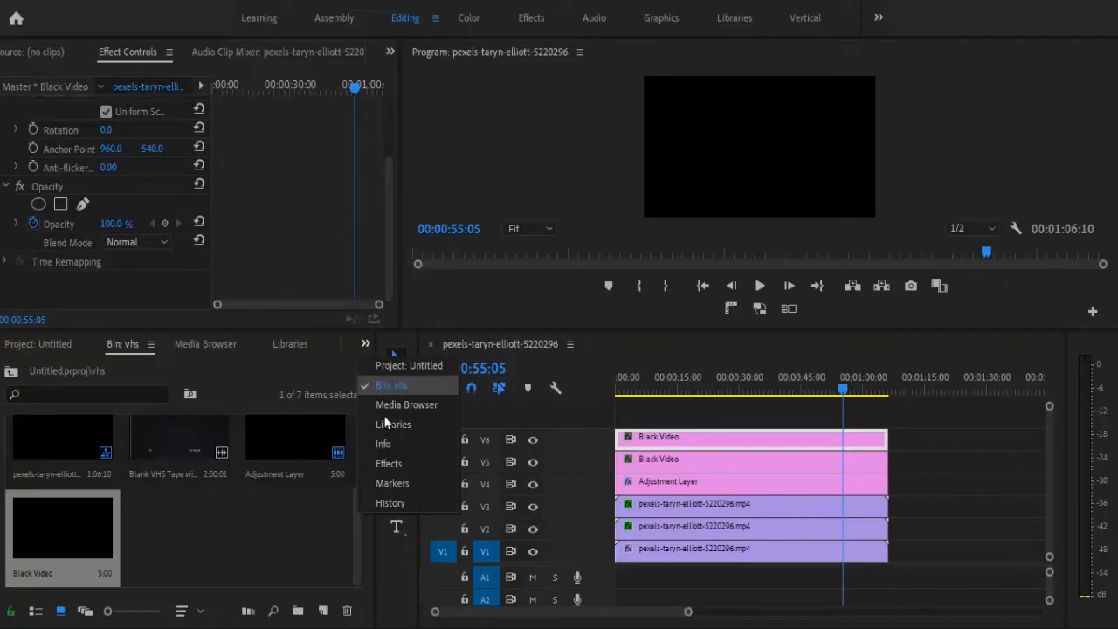
pyautogui.click(387, 463)
pyautogui.tripleClick(92, 367)
pyautogui.write('c')
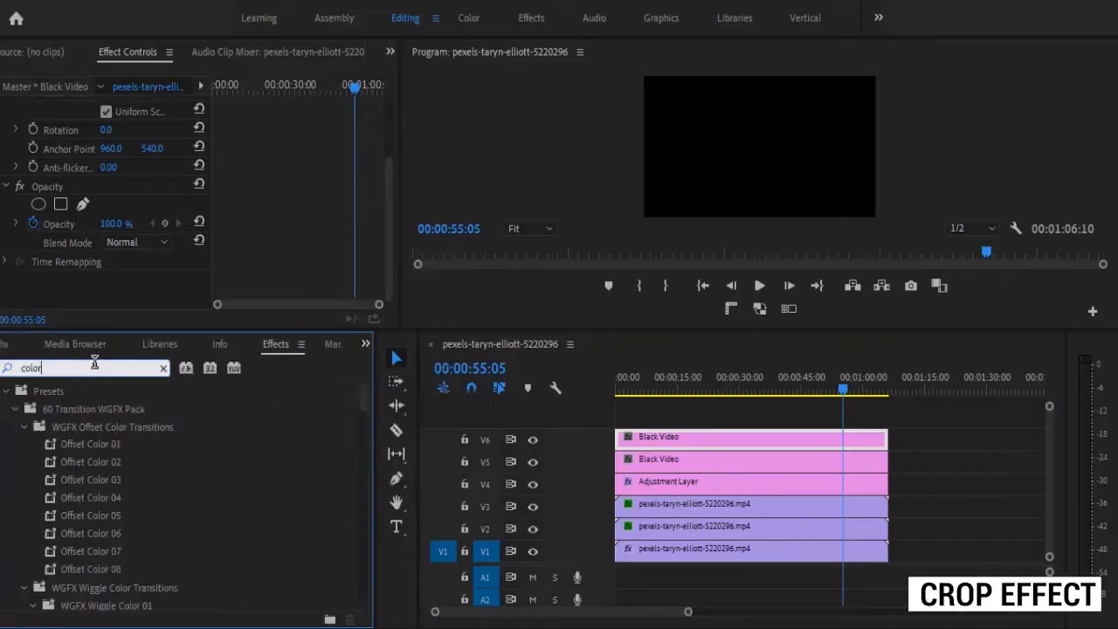
pyautogui.write('rop')
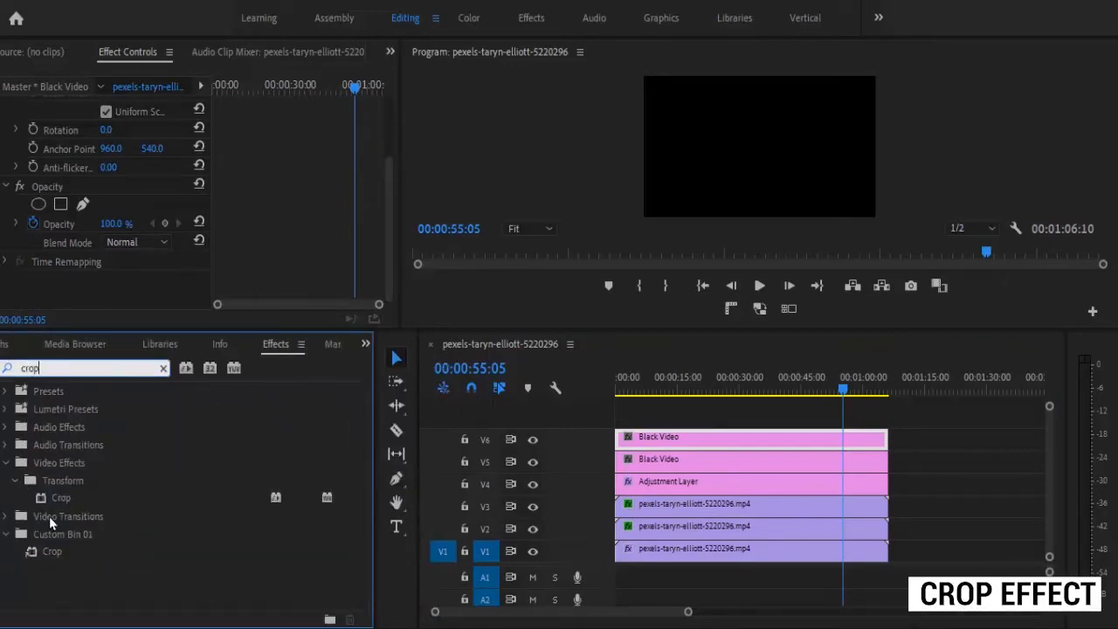
pyautogui.click(81, 493)
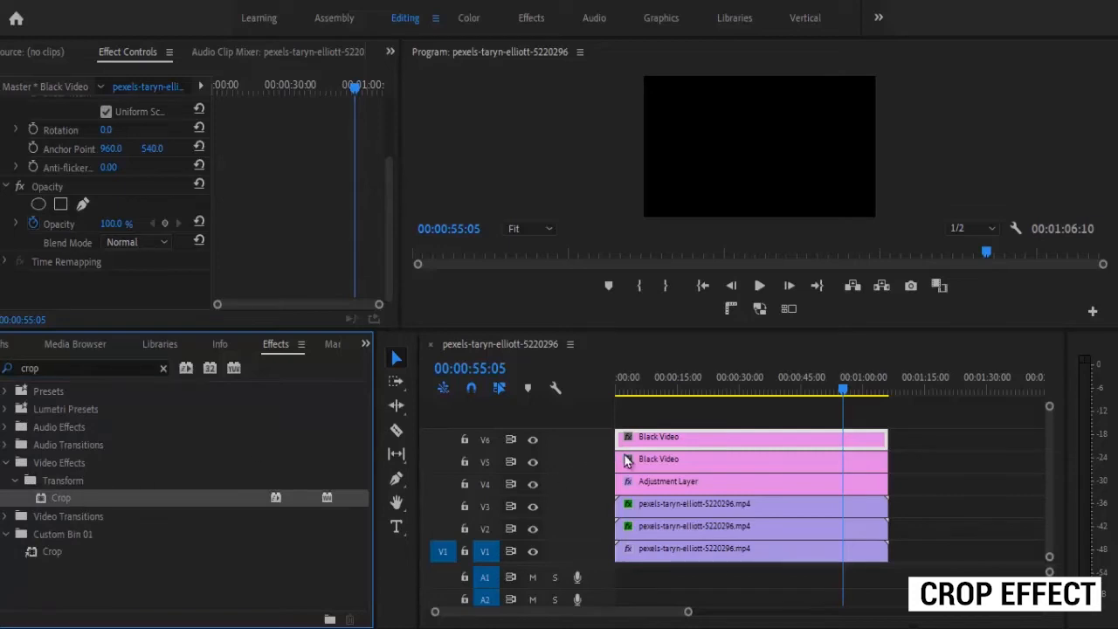
pyautogui.moveTo(685, 419); pyautogui.dragTo(691, 479)
pyautogui.moveTo(190, 500); pyautogui.dragTo(657, 447)
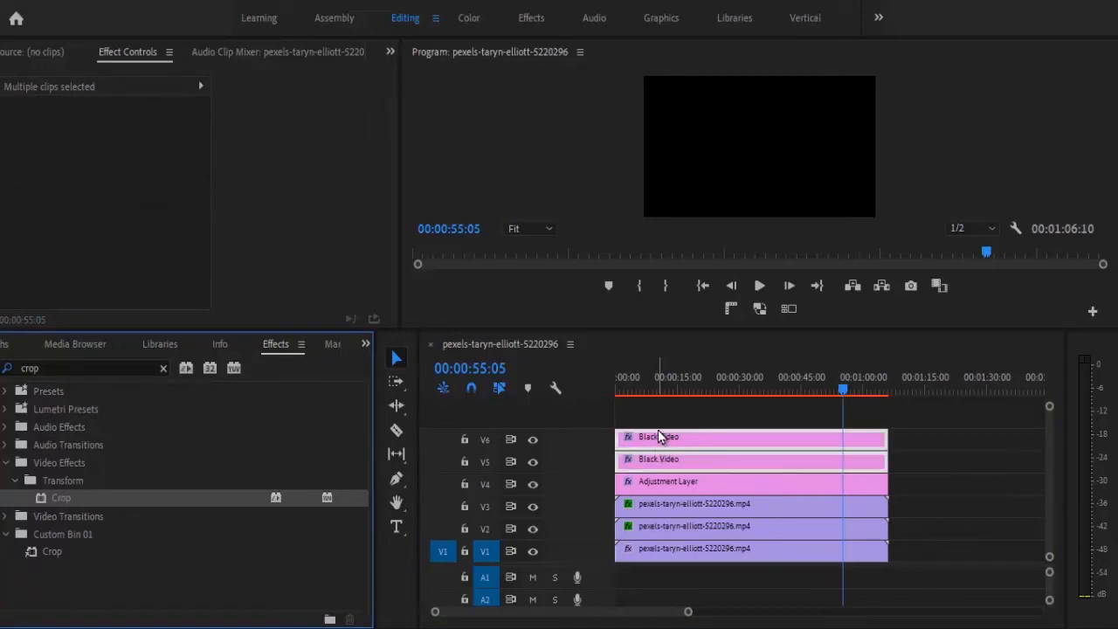
# Step: Set the Crop effect's Left value to 90% on the V6 black video clip
pyautogui.click(660, 425)
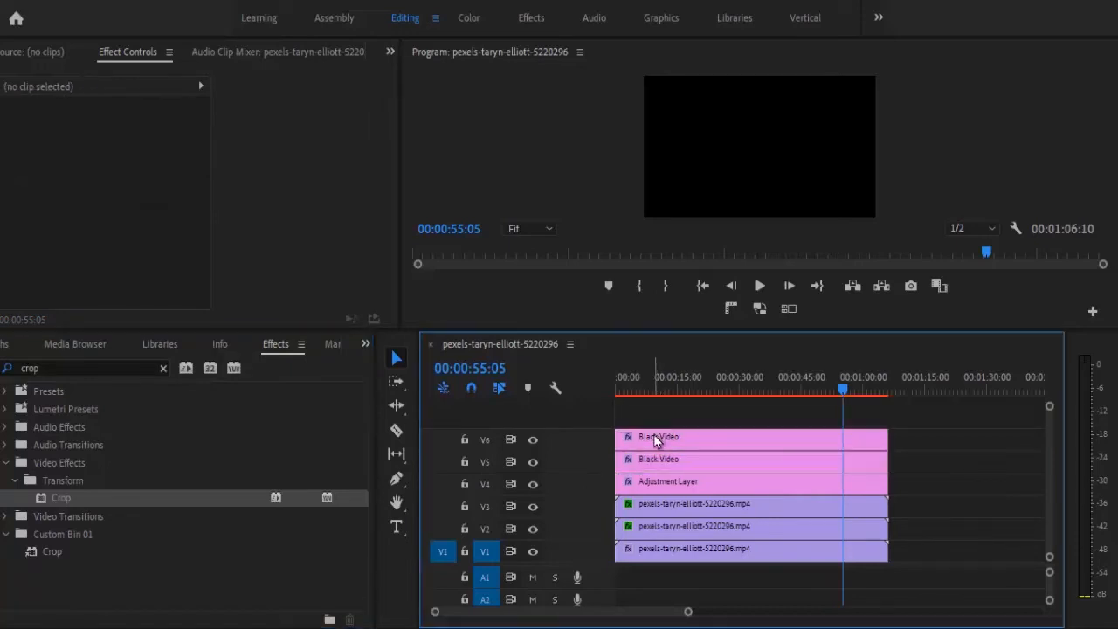
pyautogui.click(661, 437)
pyautogui.moveTo(389, 153); pyautogui.dragTo(381, 250)
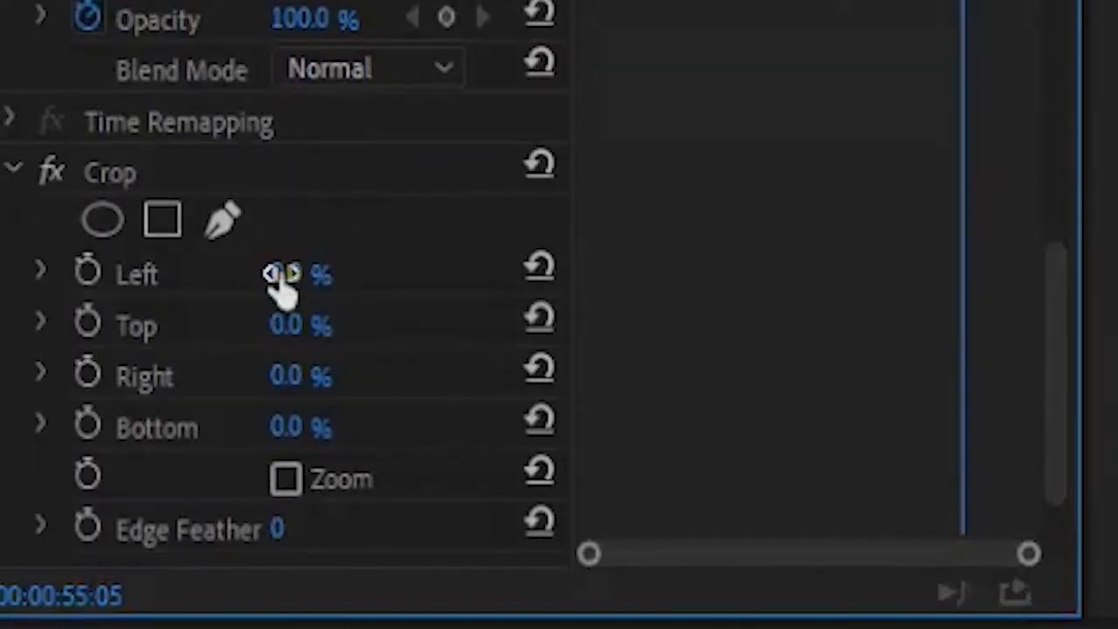
pyautogui.click(281, 275)
pyautogui.write('10')
pyautogui.press('Return')
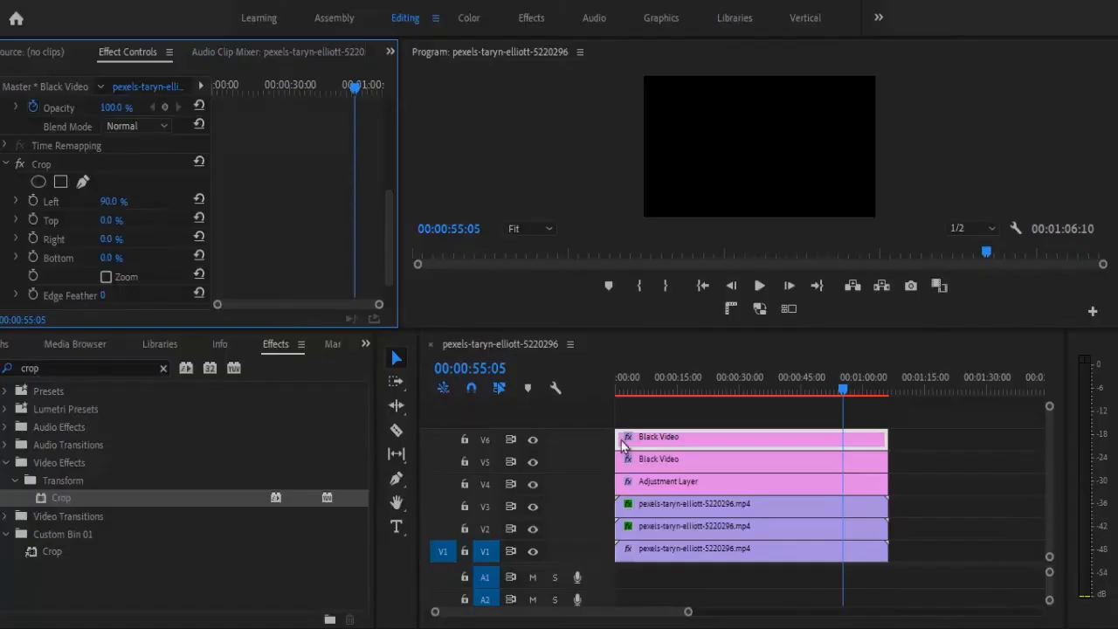
# Step: Set the Crop effect's Right value to 90% on the V5 black video and check the framing in a larger preview
pyautogui.click(655, 469)
pyautogui.scroll(-5, 390, 243)
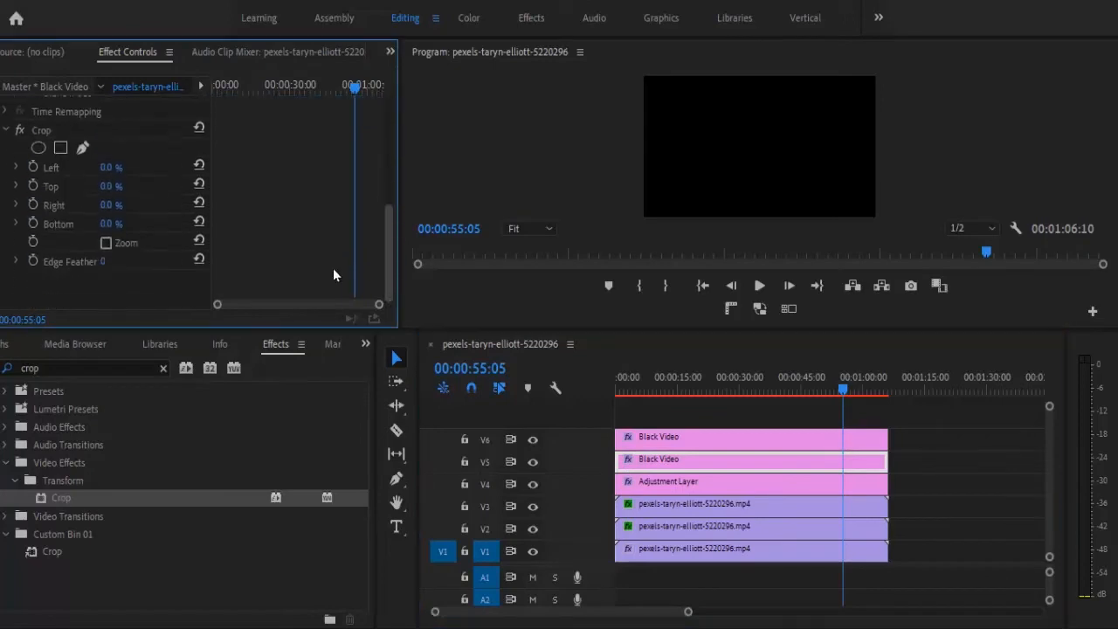
pyautogui.click(110, 203)
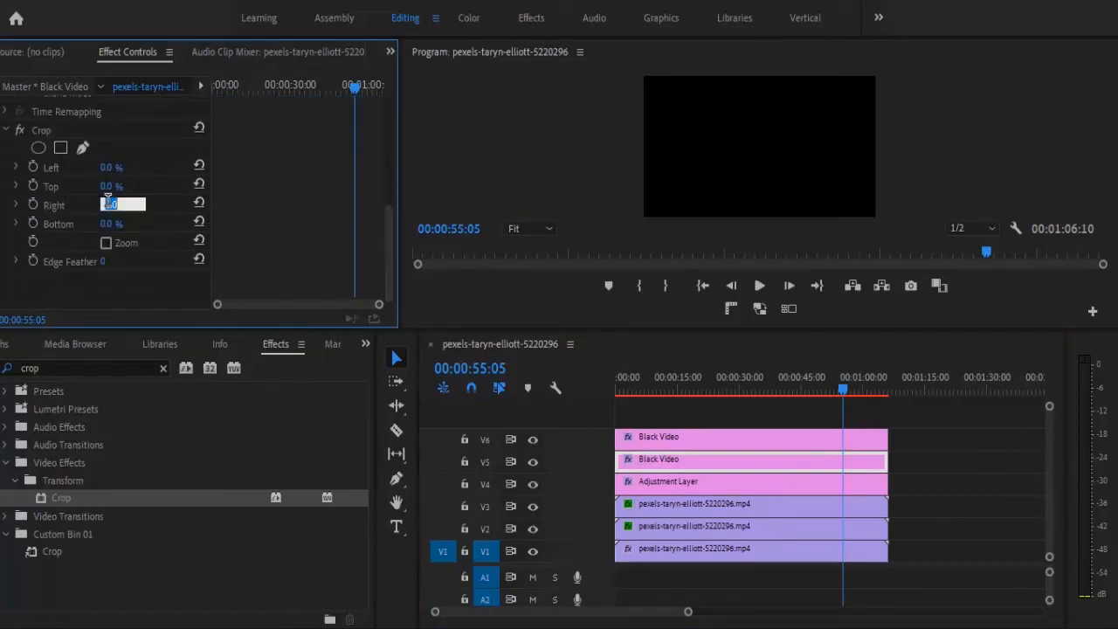
pyautogui.write('90')
pyautogui.press('Return')
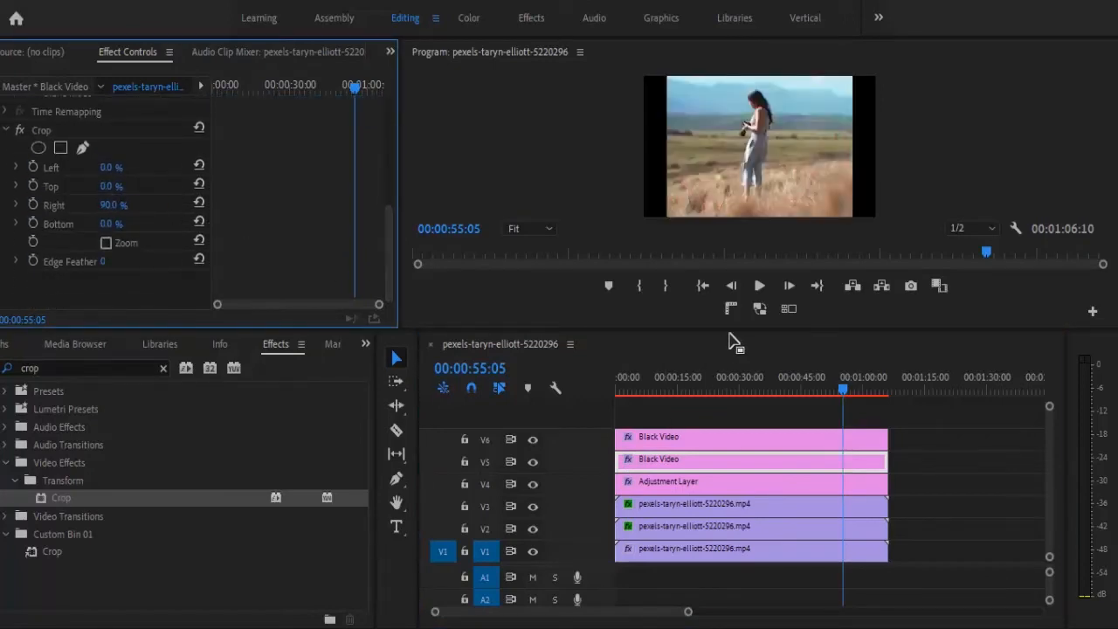
pyautogui.moveTo(732, 336); pyautogui.dragTo(739, 461)
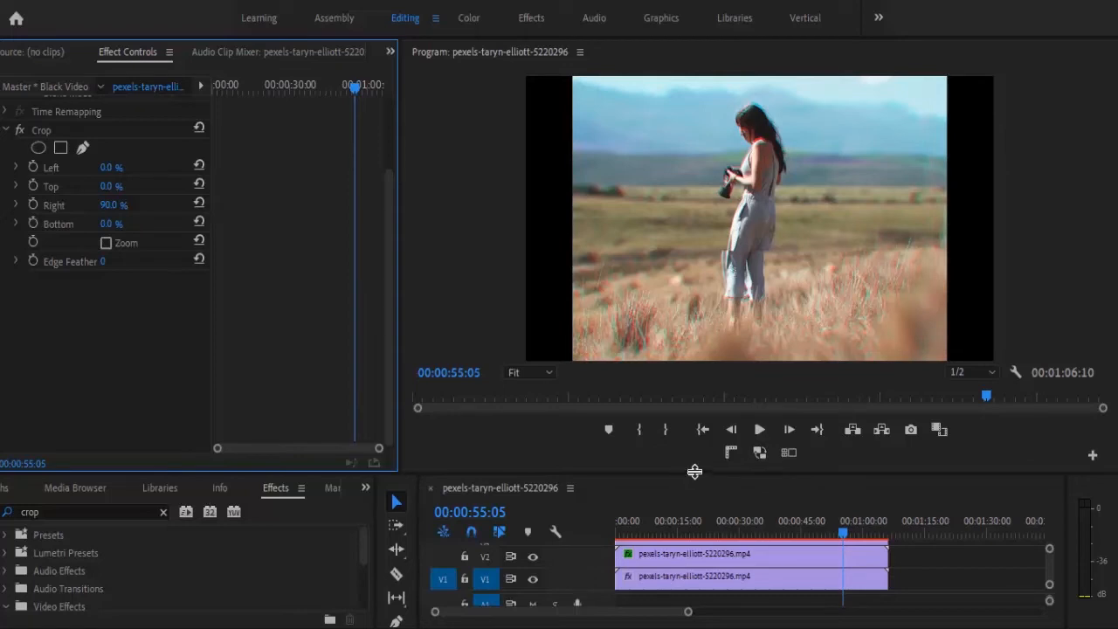
pyautogui.moveTo(695, 471); pyautogui.dragTo(711, 367)
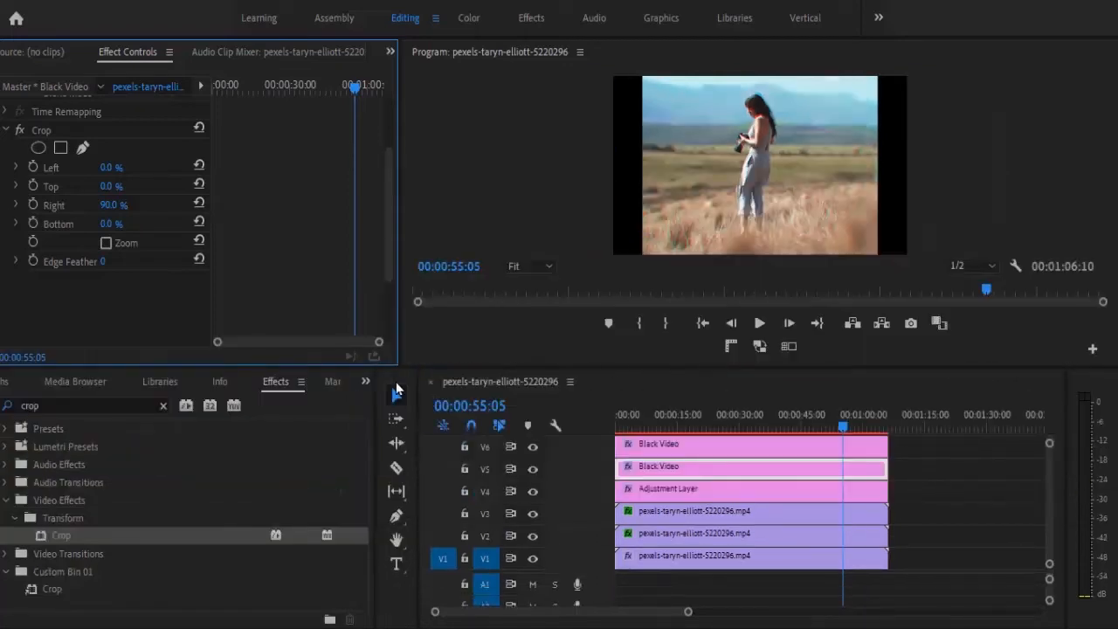
# Step: Create a new 1920 x 1080 adjustment layer at 25 fps with square pixels and open the vhs bin
pyautogui.click(365, 381)
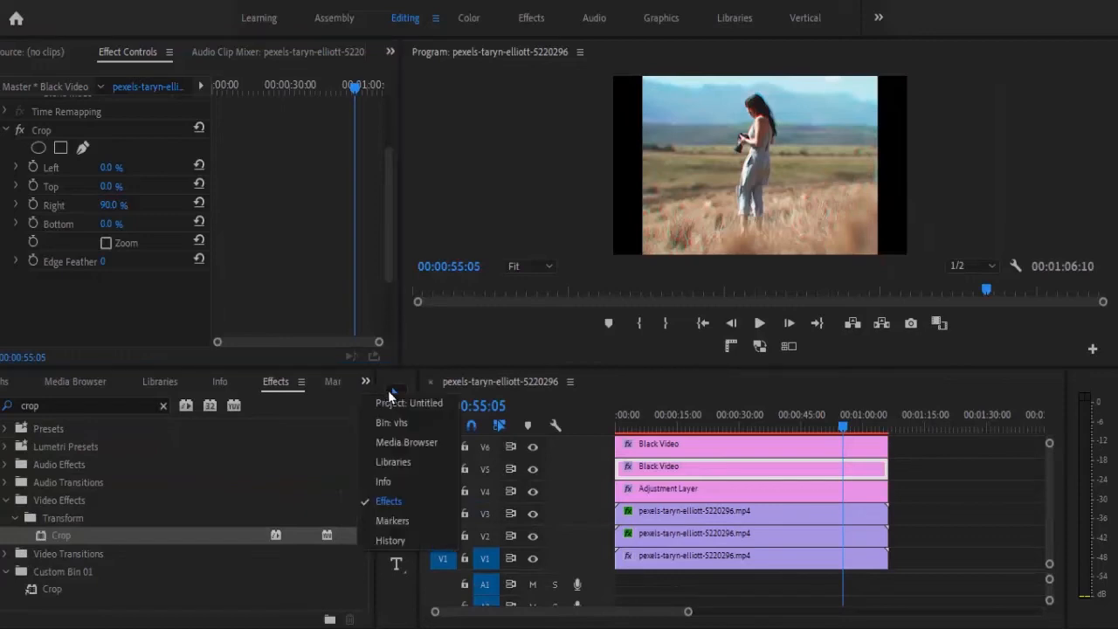
pyautogui.click(395, 400)
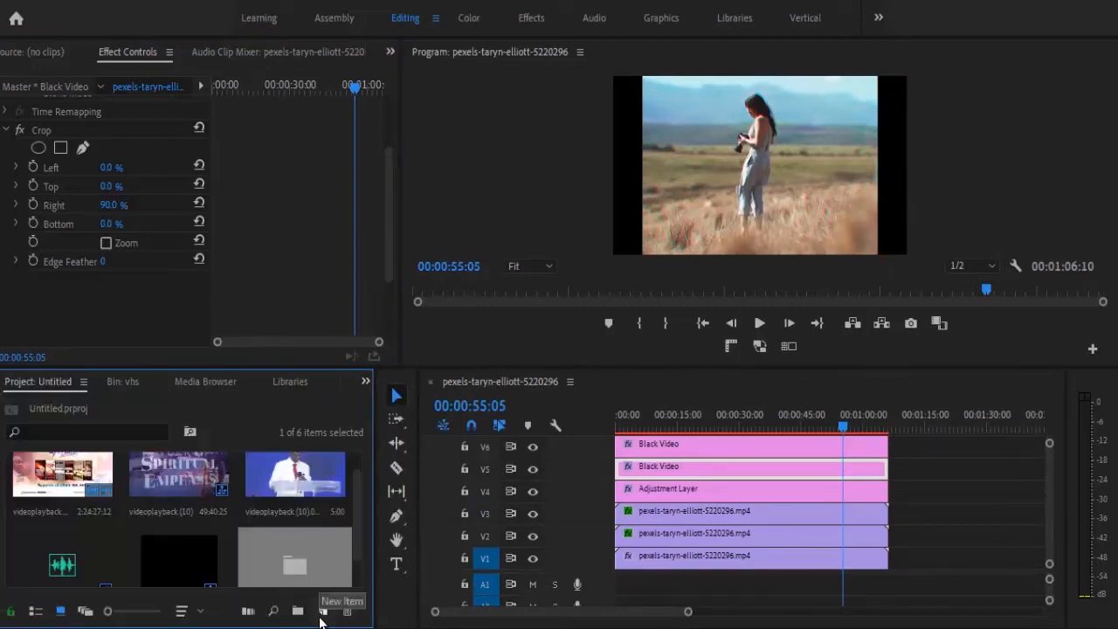
pyautogui.click(322, 611)
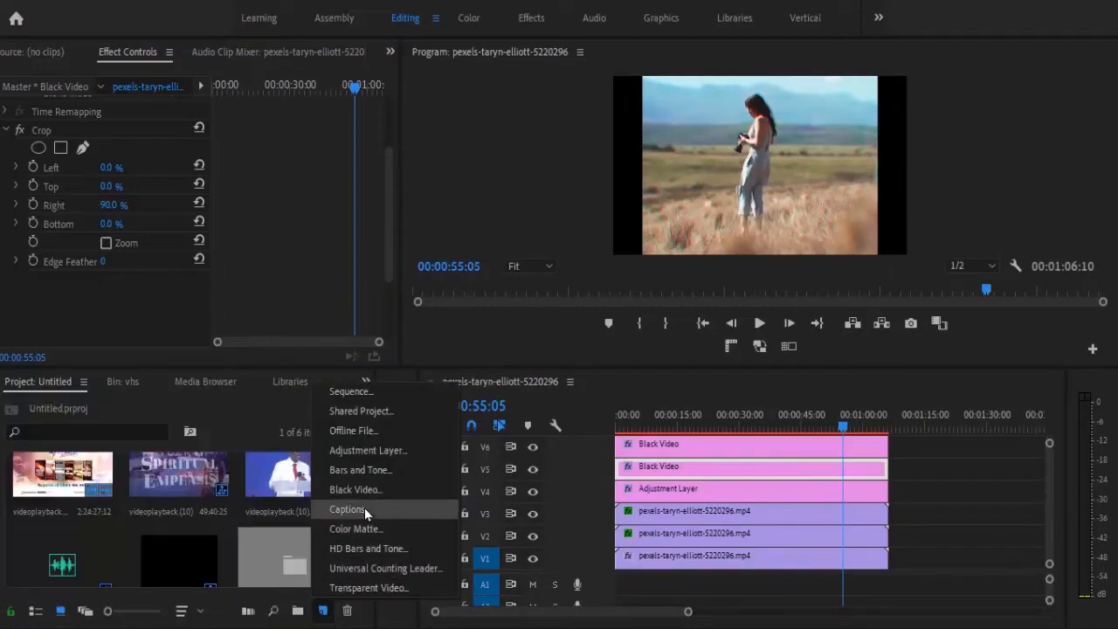
pyautogui.click(380, 454)
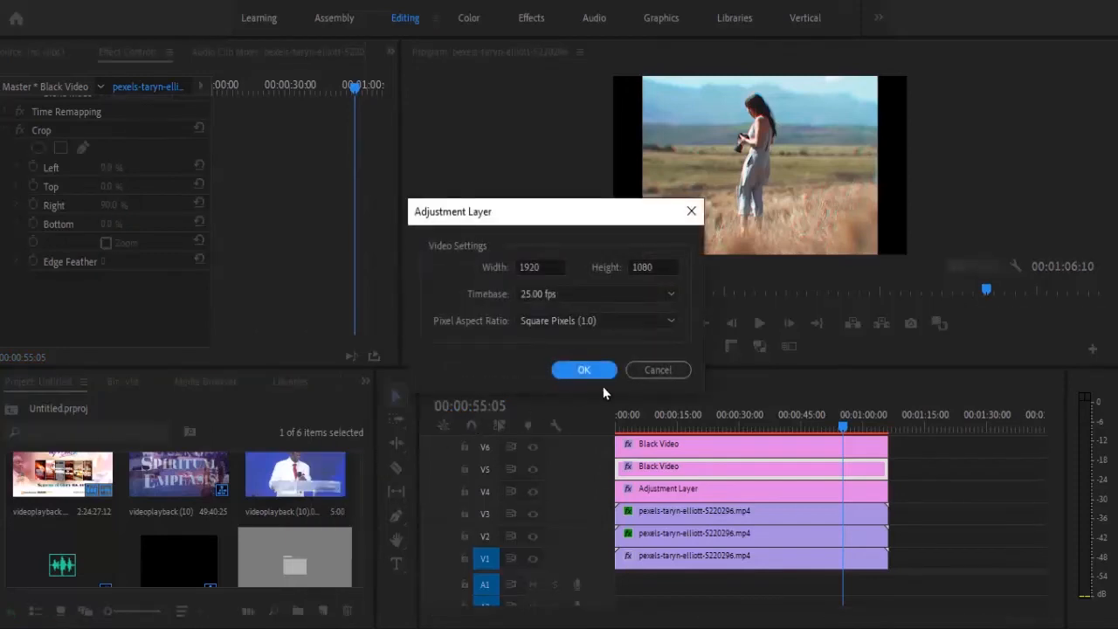
pyautogui.click(584, 371)
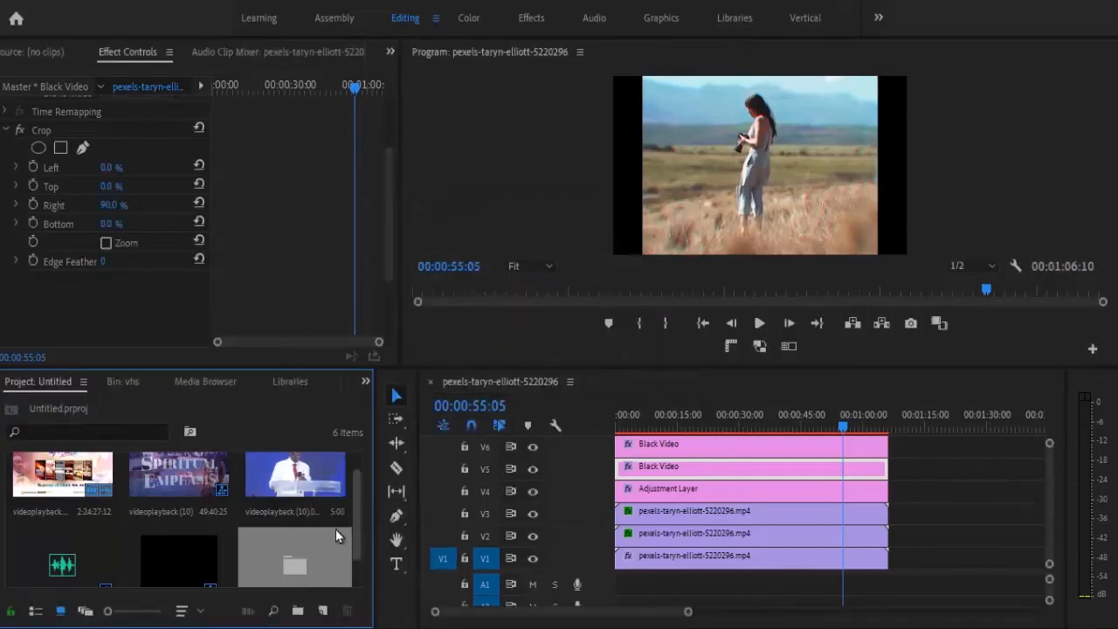
pyautogui.doubleClick(323, 548)
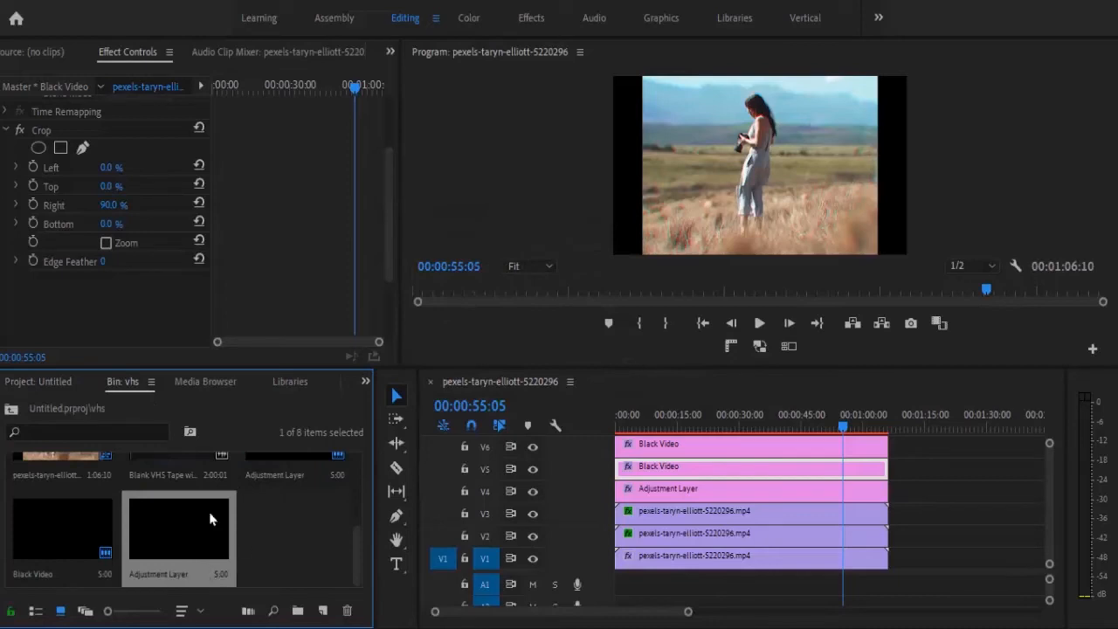
# Step: Move the V4, V5 and V6 clips up one track and place the new adjustment layer on V4 across the footage's full length
pyautogui.moveTo(529, 572); pyautogui.dragTo(529, 606)
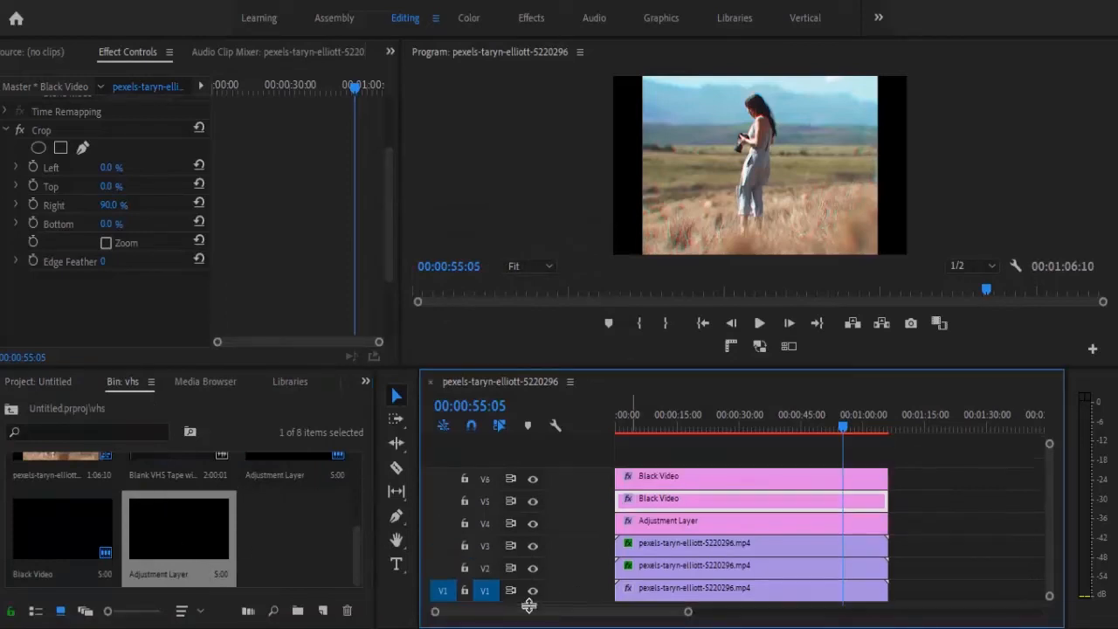
pyautogui.moveTo(908, 456); pyautogui.dragTo(785, 474)
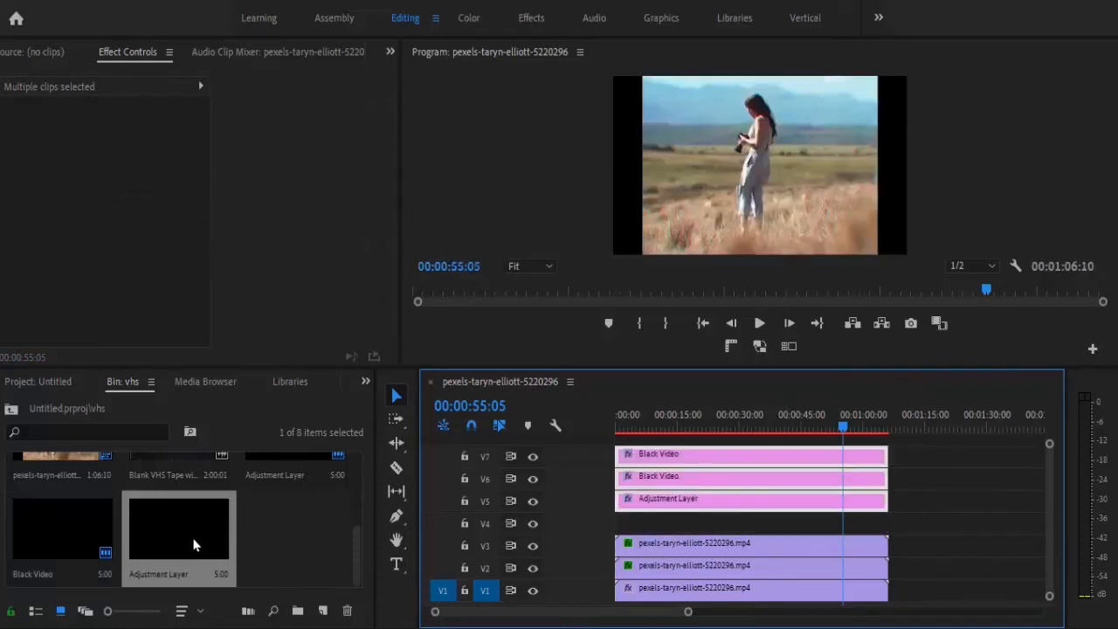
pyautogui.moveTo(194, 545); pyautogui.dragTo(893, 532)
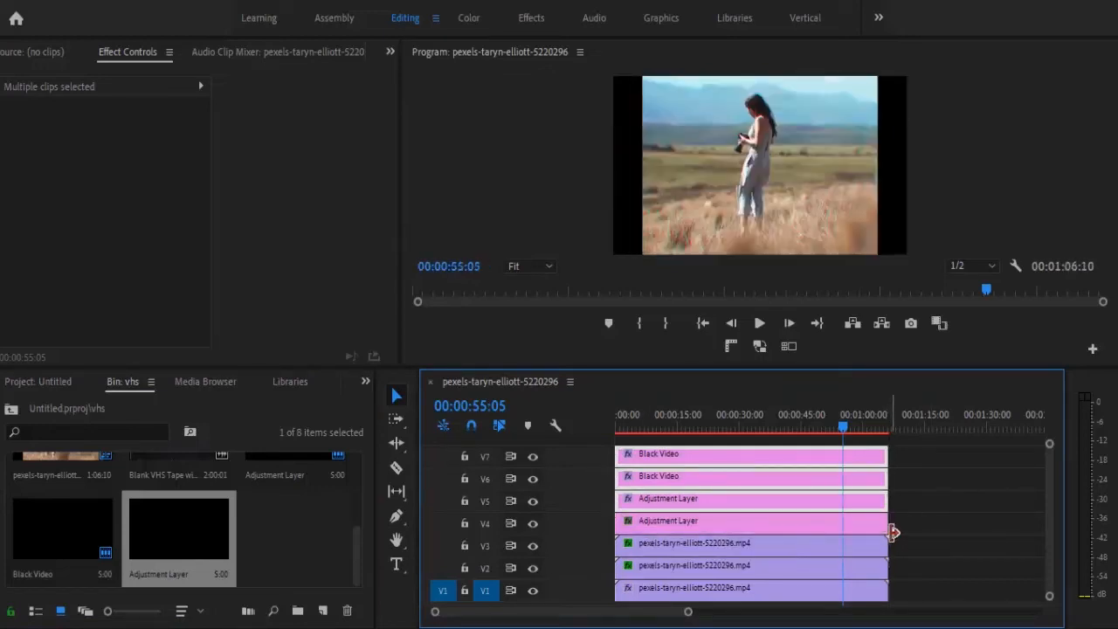
# Step: Try the 06_Film LUTs_Retro Frame input LUT on the V4 adjustment layer, preview it, and set the input LUT back to None
pyautogui.click(820, 525)
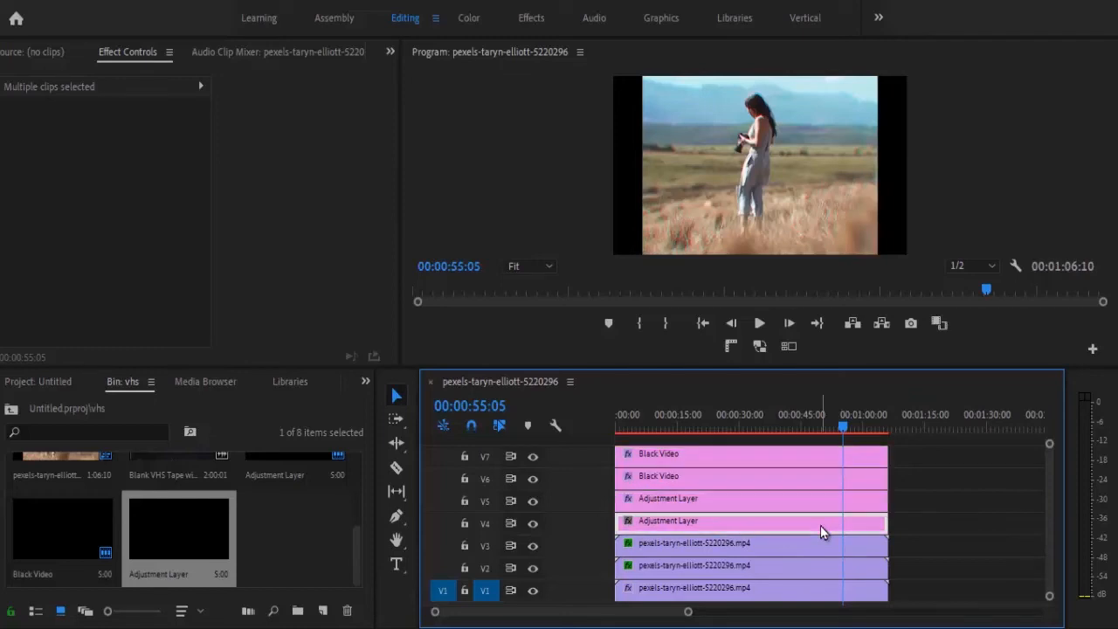
pyautogui.click(478, 19)
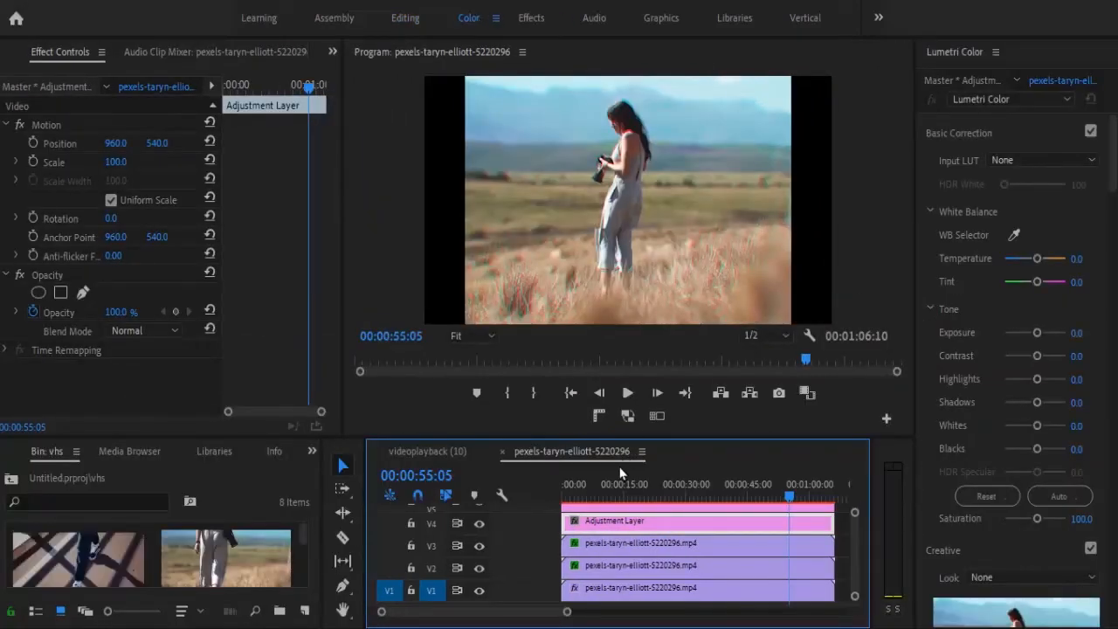
pyautogui.click(1092, 161)
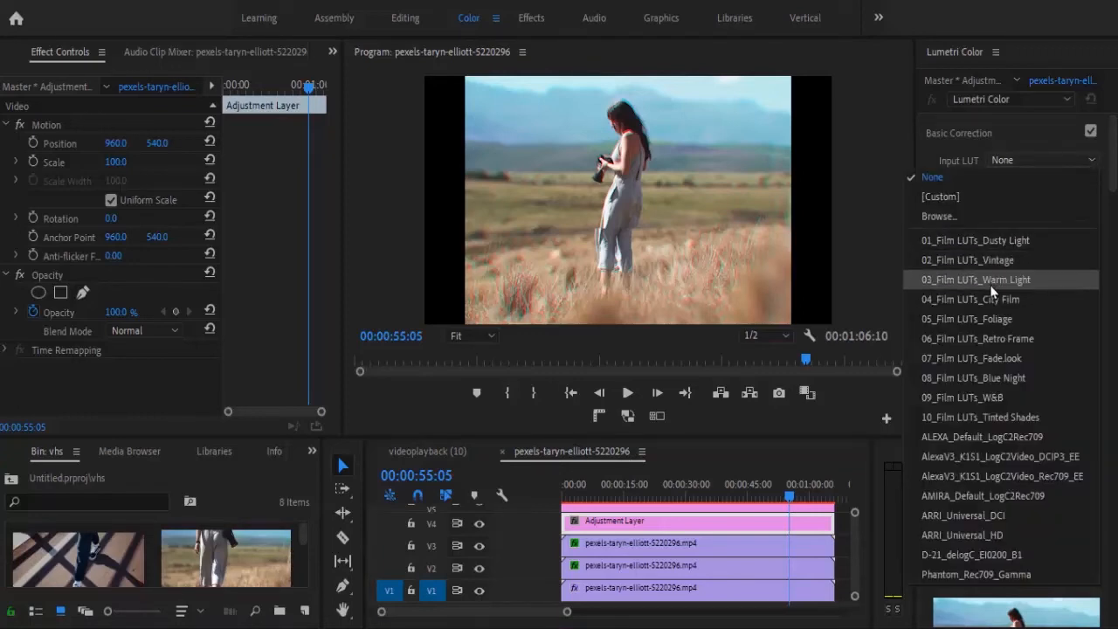
pyautogui.click(976, 338)
pyautogui.click(633, 397)
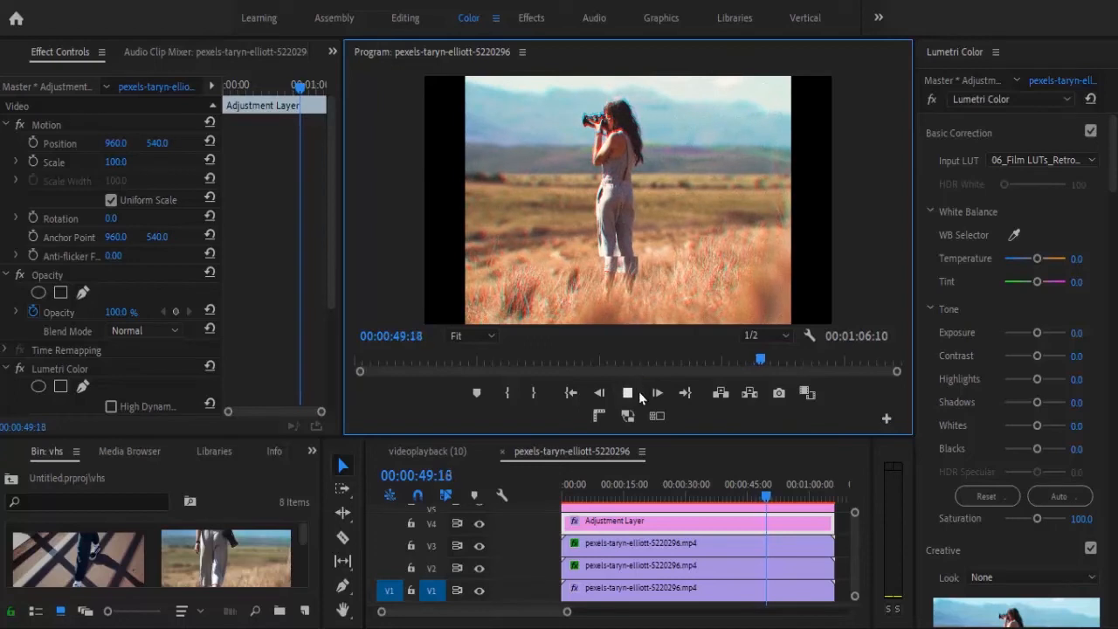
pyautogui.click(632, 395)
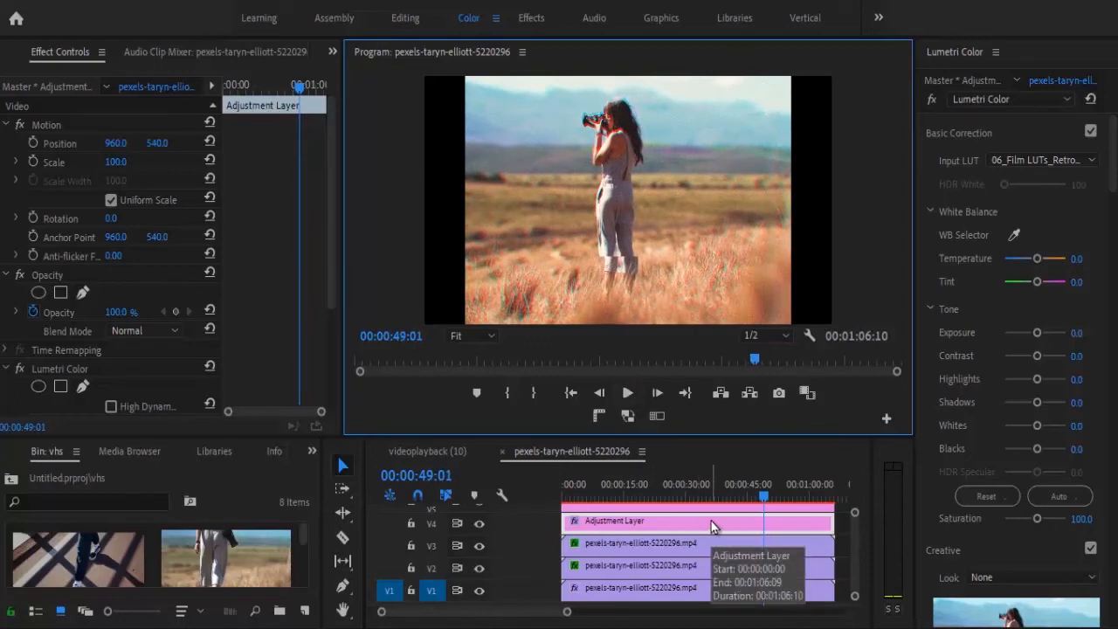
pyautogui.click(1036, 162)
pyautogui.press('Escape')
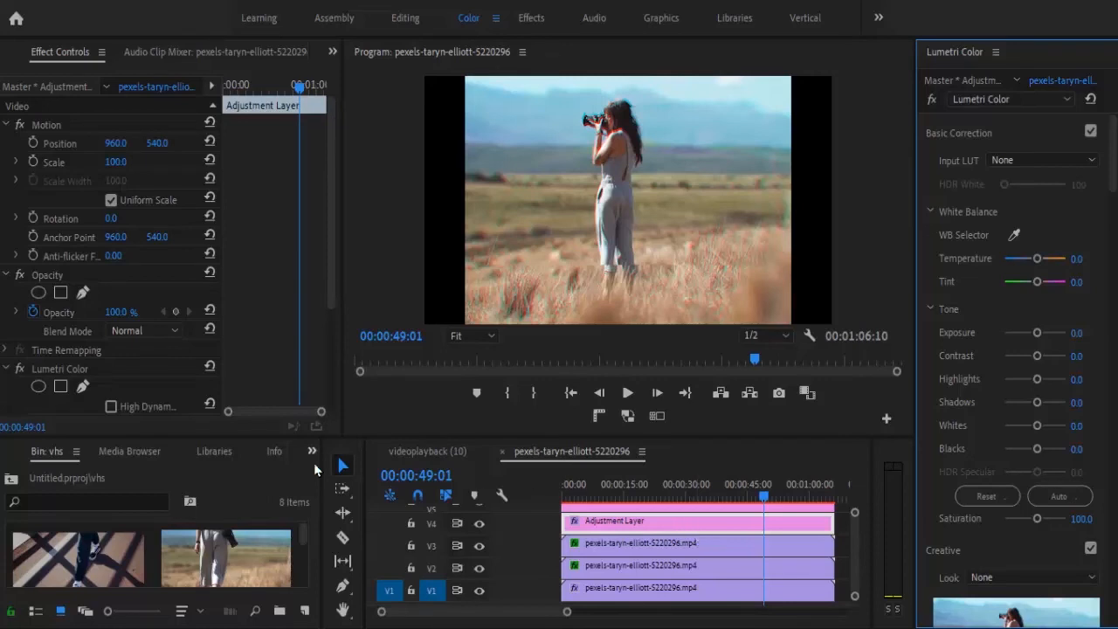
# Step: Place the Blank VHS Tape with Play Overlay clip on V8 and trim its end to match the footage
pyautogui.moveTo(303, 530); pyautogui.dragTo(303, 557)
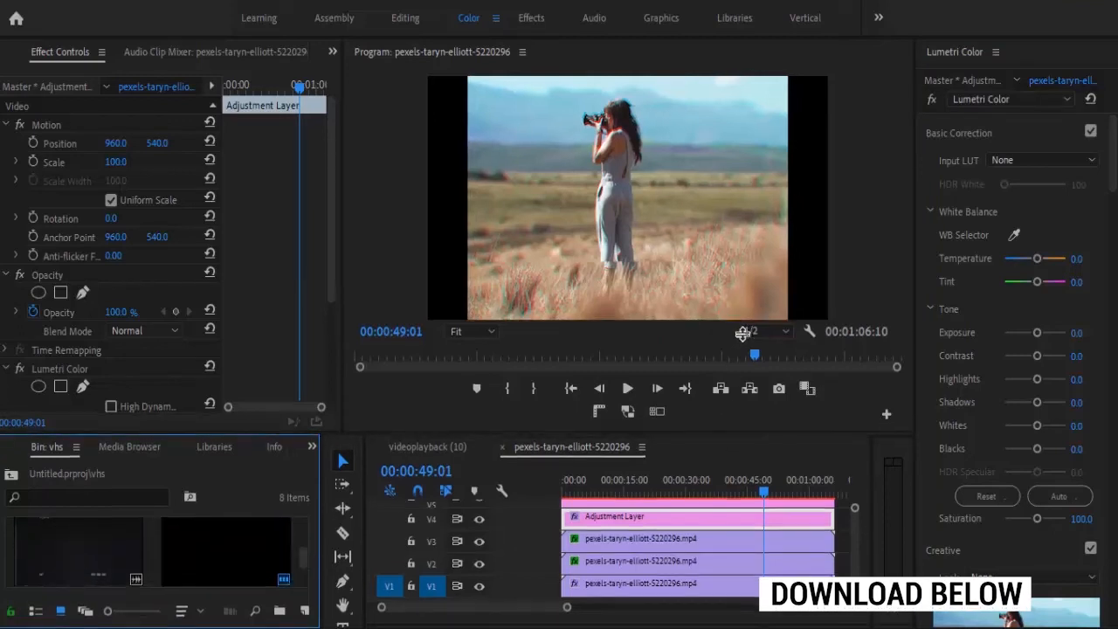
pyautogui.moveTo(728, 437); pyautogui.dragTo(739, 332)
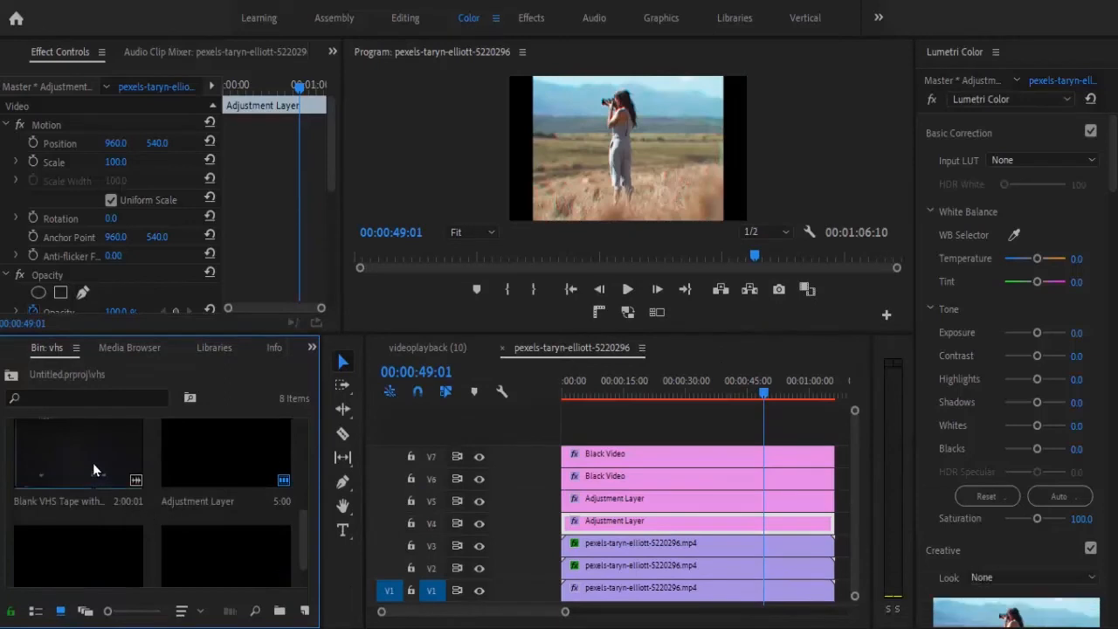
pyautogui.moveTo(93, 463); pyautogui.dragTo(572, 443)
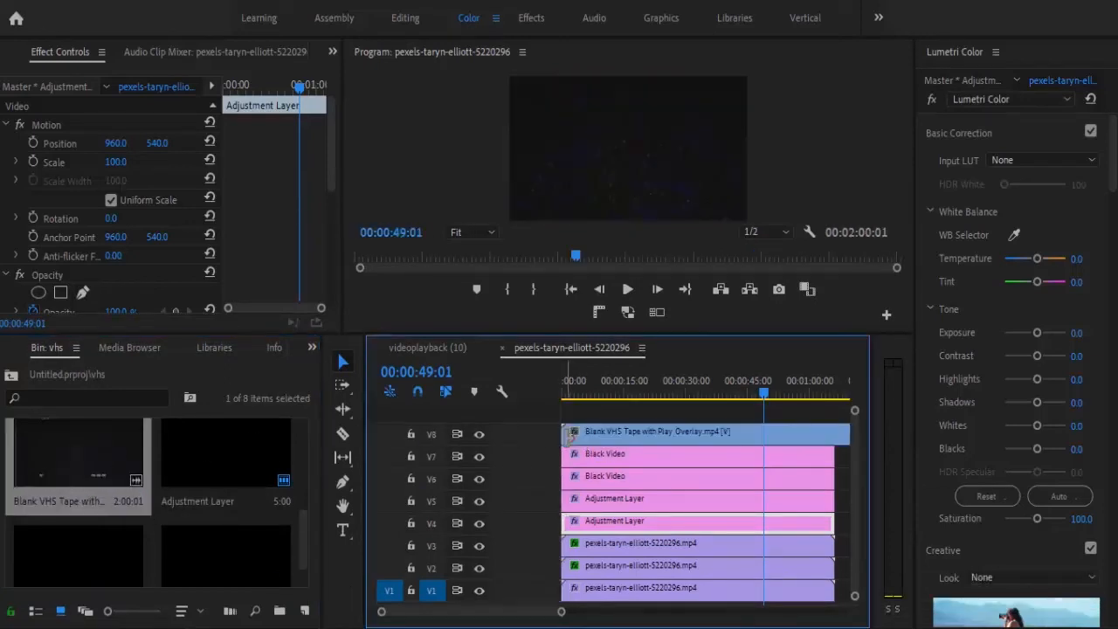
pyautogui.moveTo(562, 613); pyautogui.dragTo(641, 612)
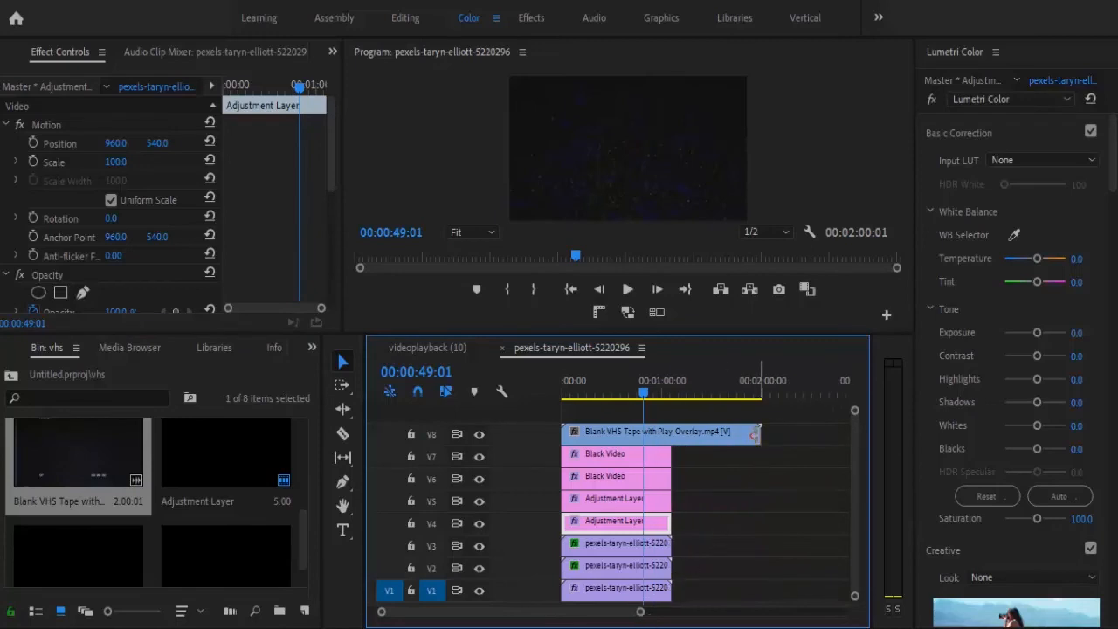
pyautogui.moveTo(752, 443); pyautogui.dragTo(672, 445)
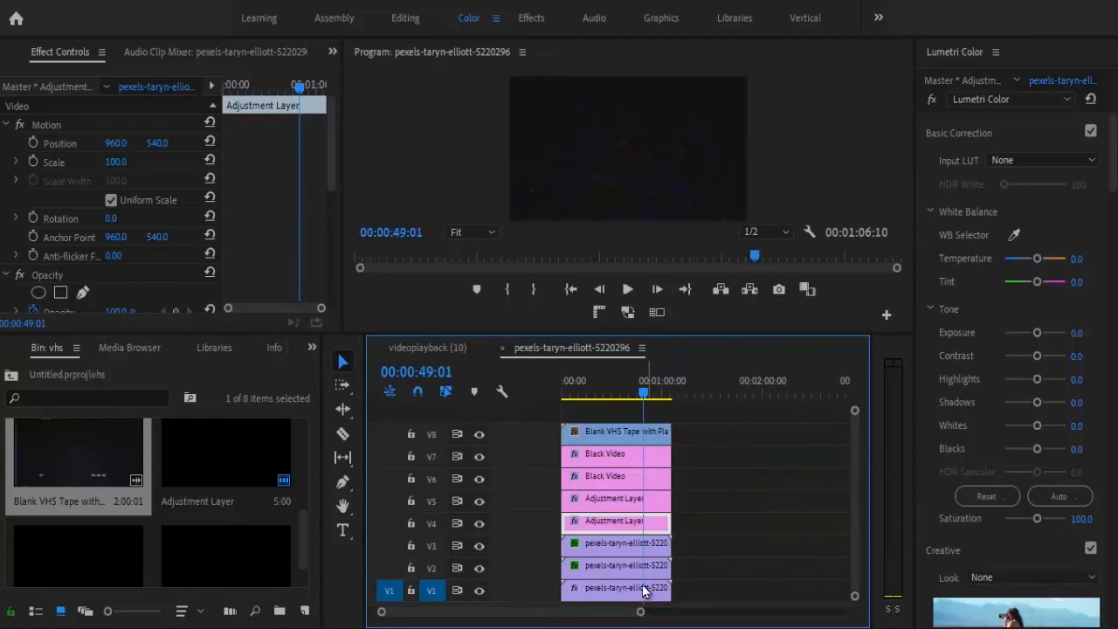
pyautogui.moveTo(642, 613); pyautogui.dragTo(562, 622)
# Step: Scale down the VHS overlay clip on V8 so its PLAY and SP text fits inside the frame
pyautogui.click(663, 441)
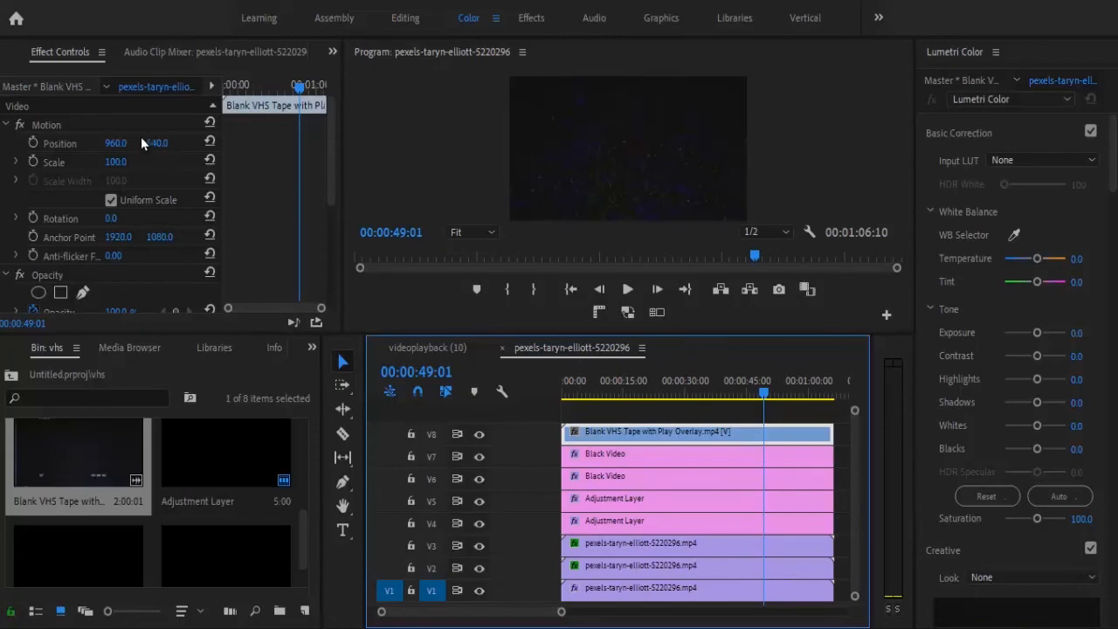
pyautogui.moveTo(116, 162); pyautogui.dragTo(158, 222)
pyautogui.moveTo(756, 335); pyautogui.dragTo(756, 393)
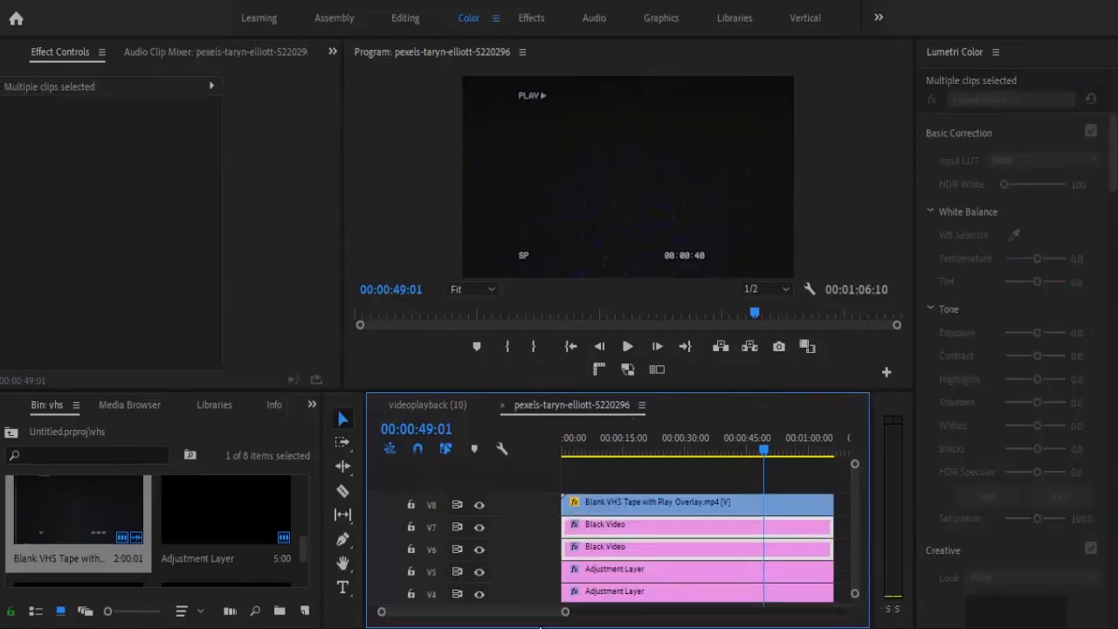
# Step: Reorder the clips so the VHS overlay sits on V6 from the sequence start, beneath the two Black Video clips on V7 and V8
pyautogui.moveTo(564, 612); pyautogui.dragTo(652, 612)
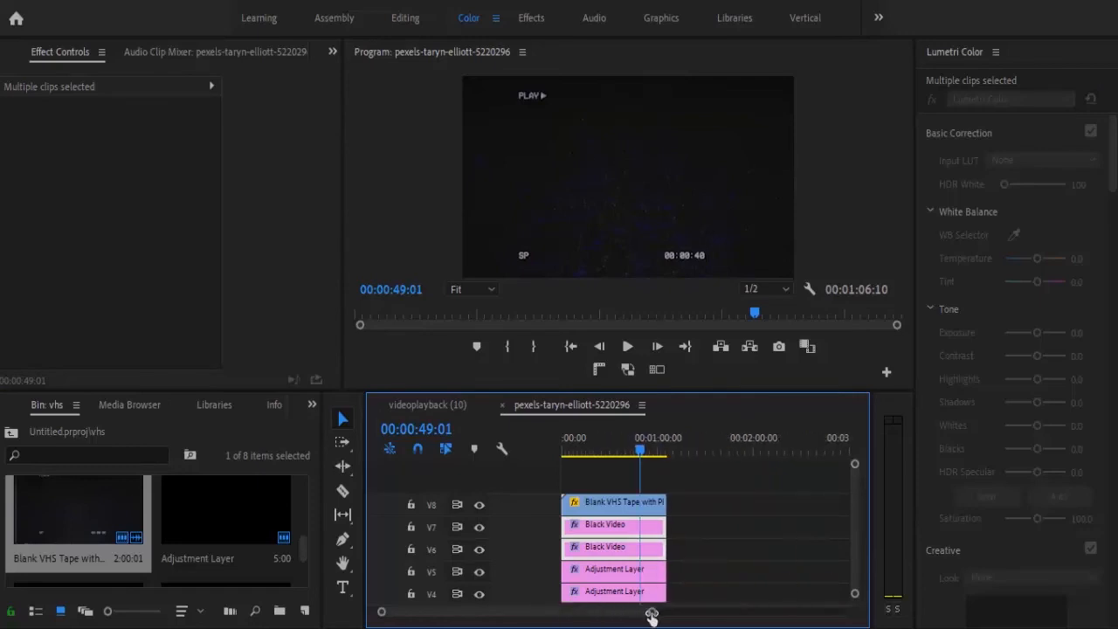
pyautogui.moveTo(629, 508); pyautogui.dragTo(764, 511)
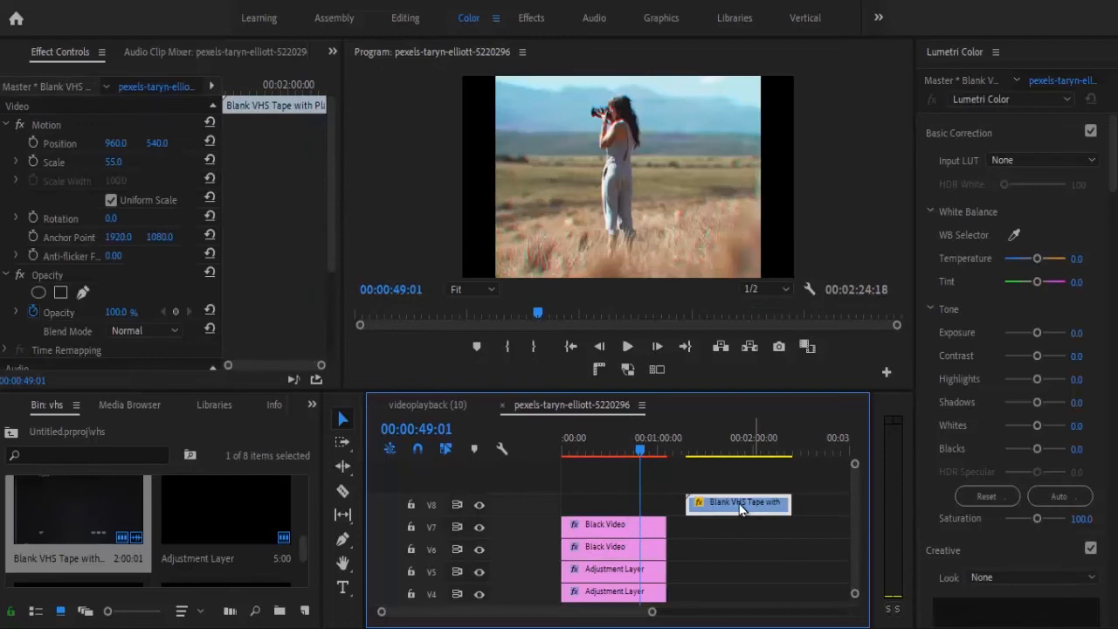
pyautogui.click(625, 521)
pyautogui.keyDown('shift'); pyautogui.click(620, 546); pyautogui.keyUp('shift')
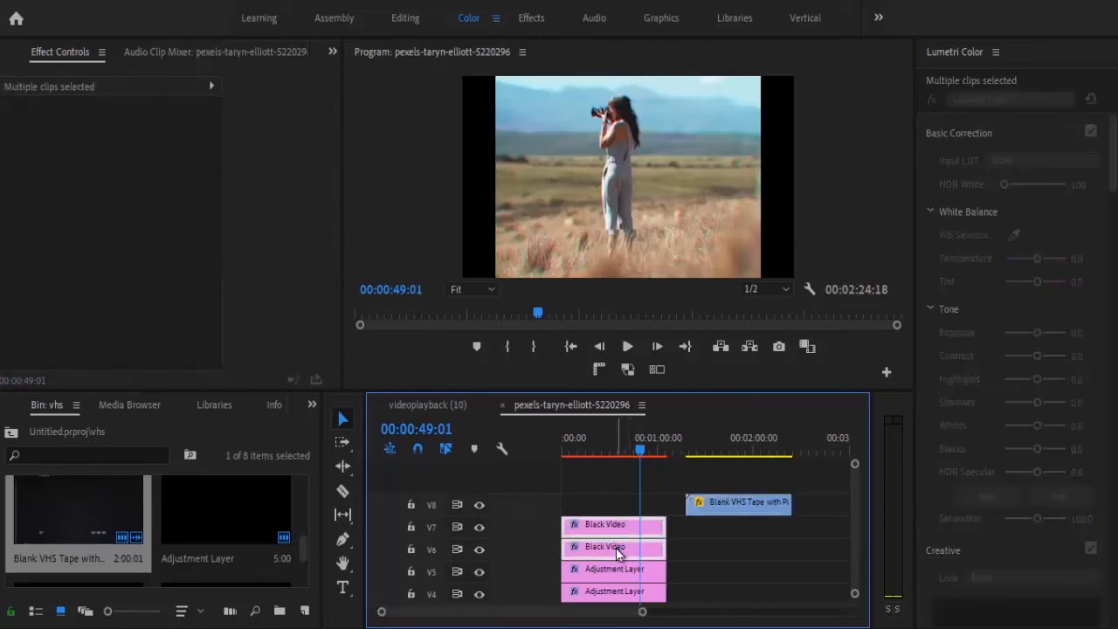
pyautogui.moveTo(613, 514); pyautogui.dragTo(620, 499)
pyautogui.scroll(-3, 690, 508)
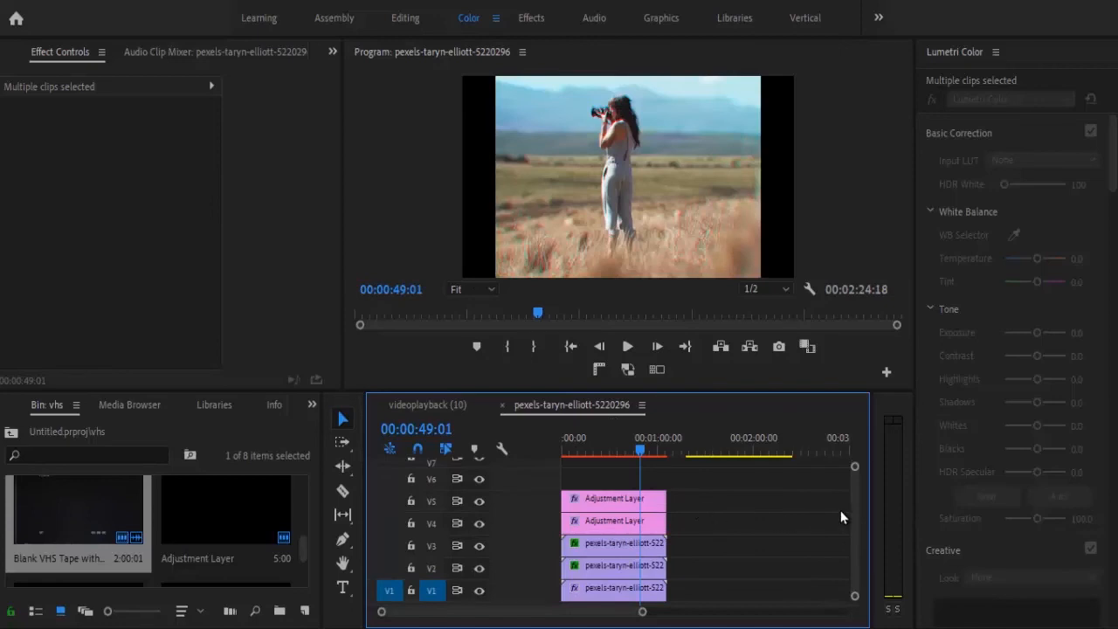
pyautogui.scroll(3, 857, 522)
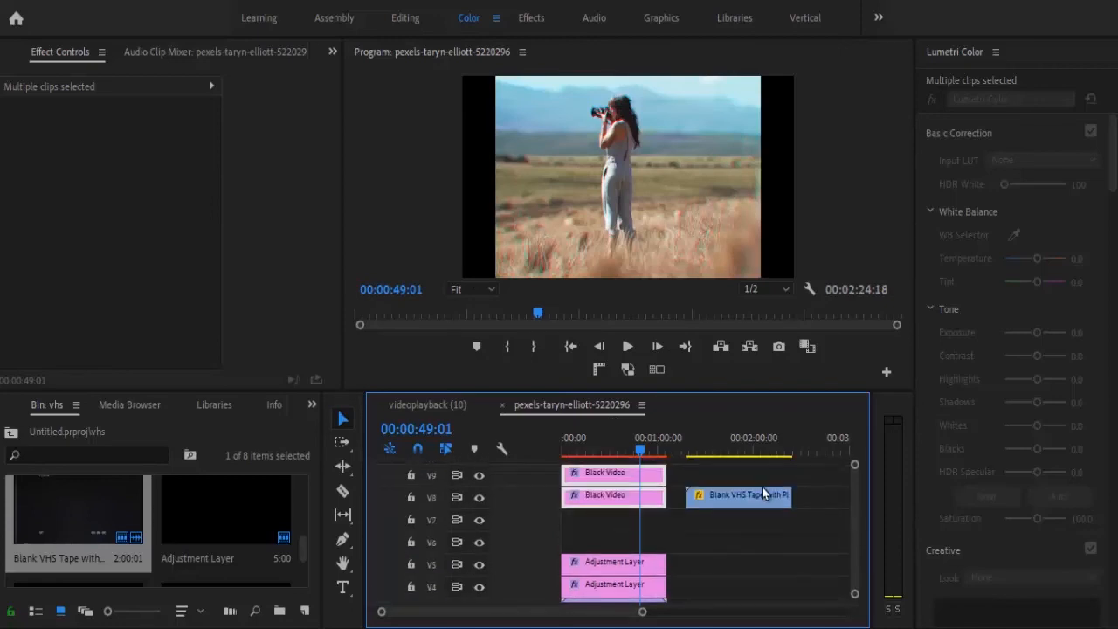
pyautogui.moveTo(757, 498); pyautogui.dragTo(629, 545)
pyautogui.moveTo(685, 475); pyautogui.dragTo(637, 516)
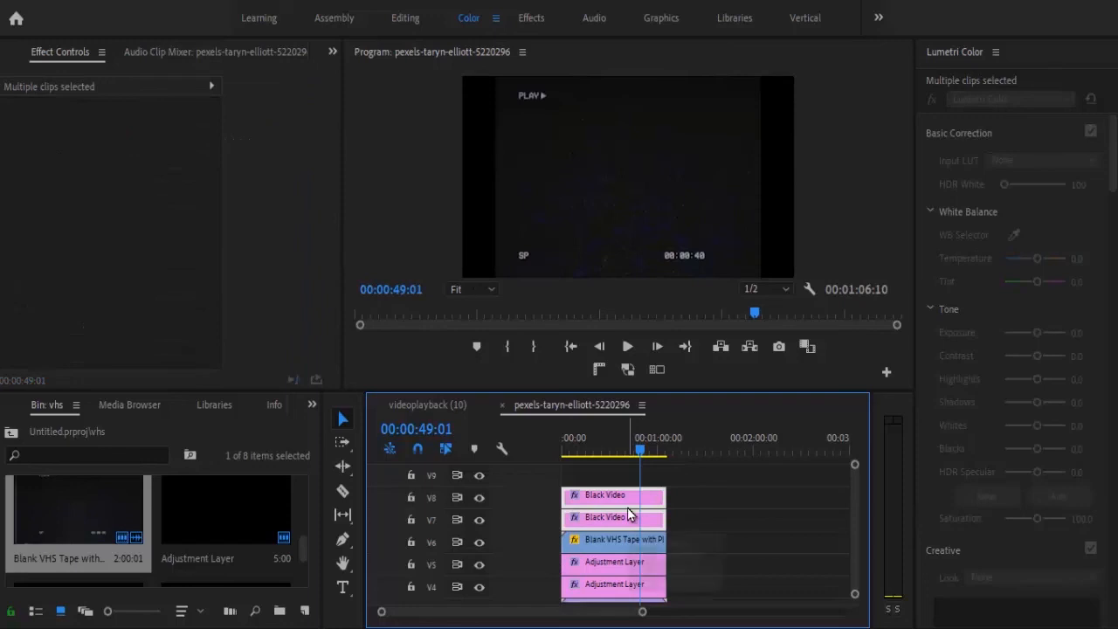
# Step: Set the blend mode of the VHS overlay clip on V6 to Screen and return the playhead to the sequence start
pyautogui.click(619, 544)
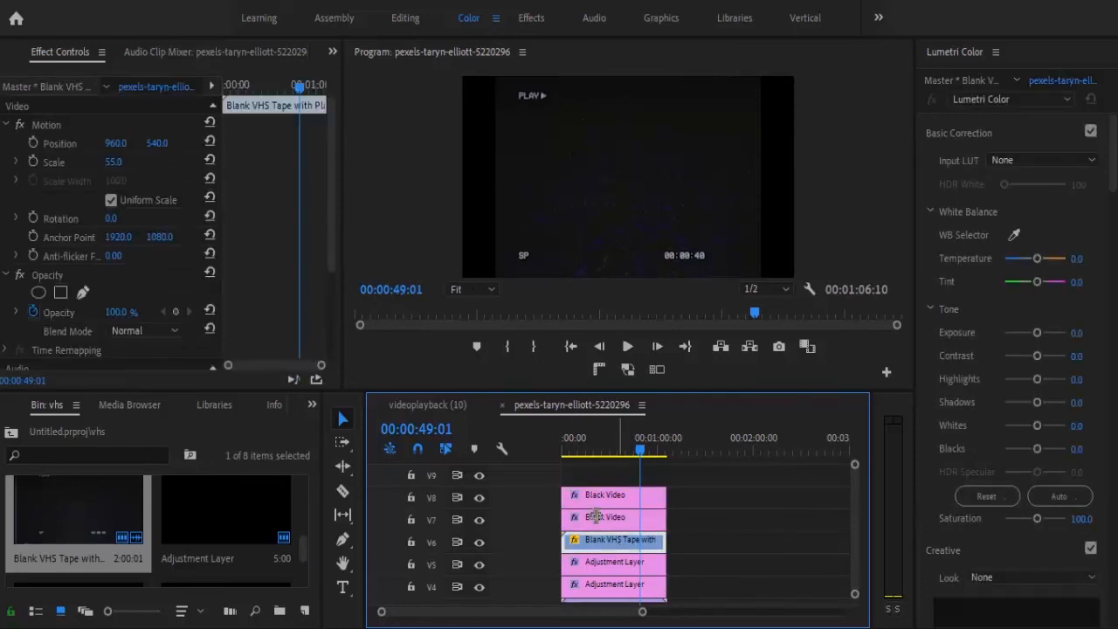
pyautogui.scroll(-3, 180, 230)
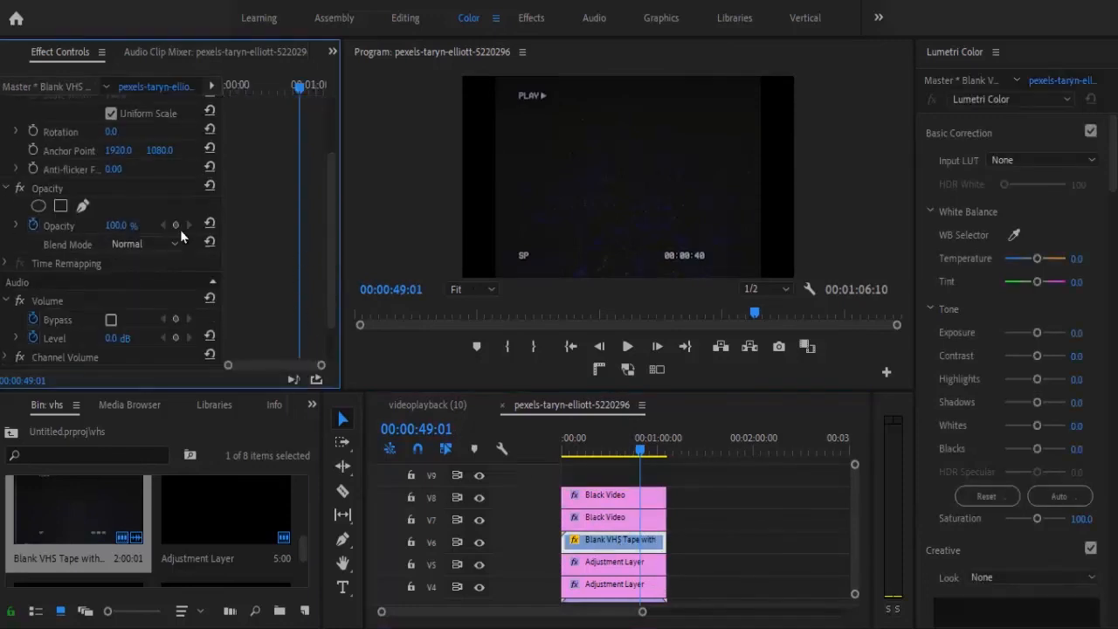
pyautogui.click(137, 243)
pyautogui.click(157, 427)
pyautogui.click(570, 346)
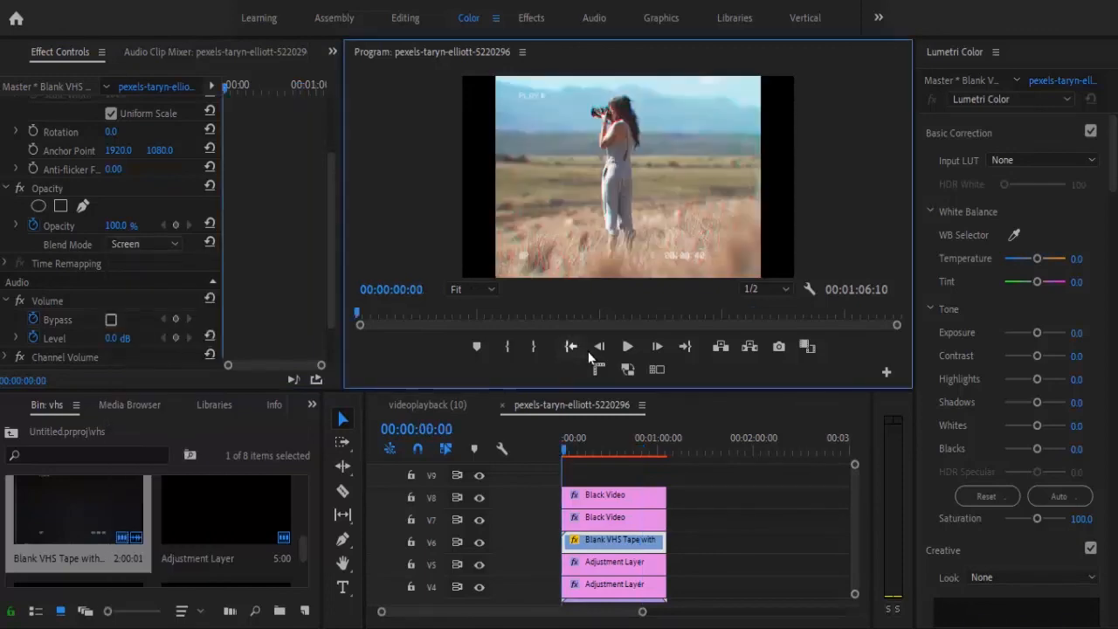